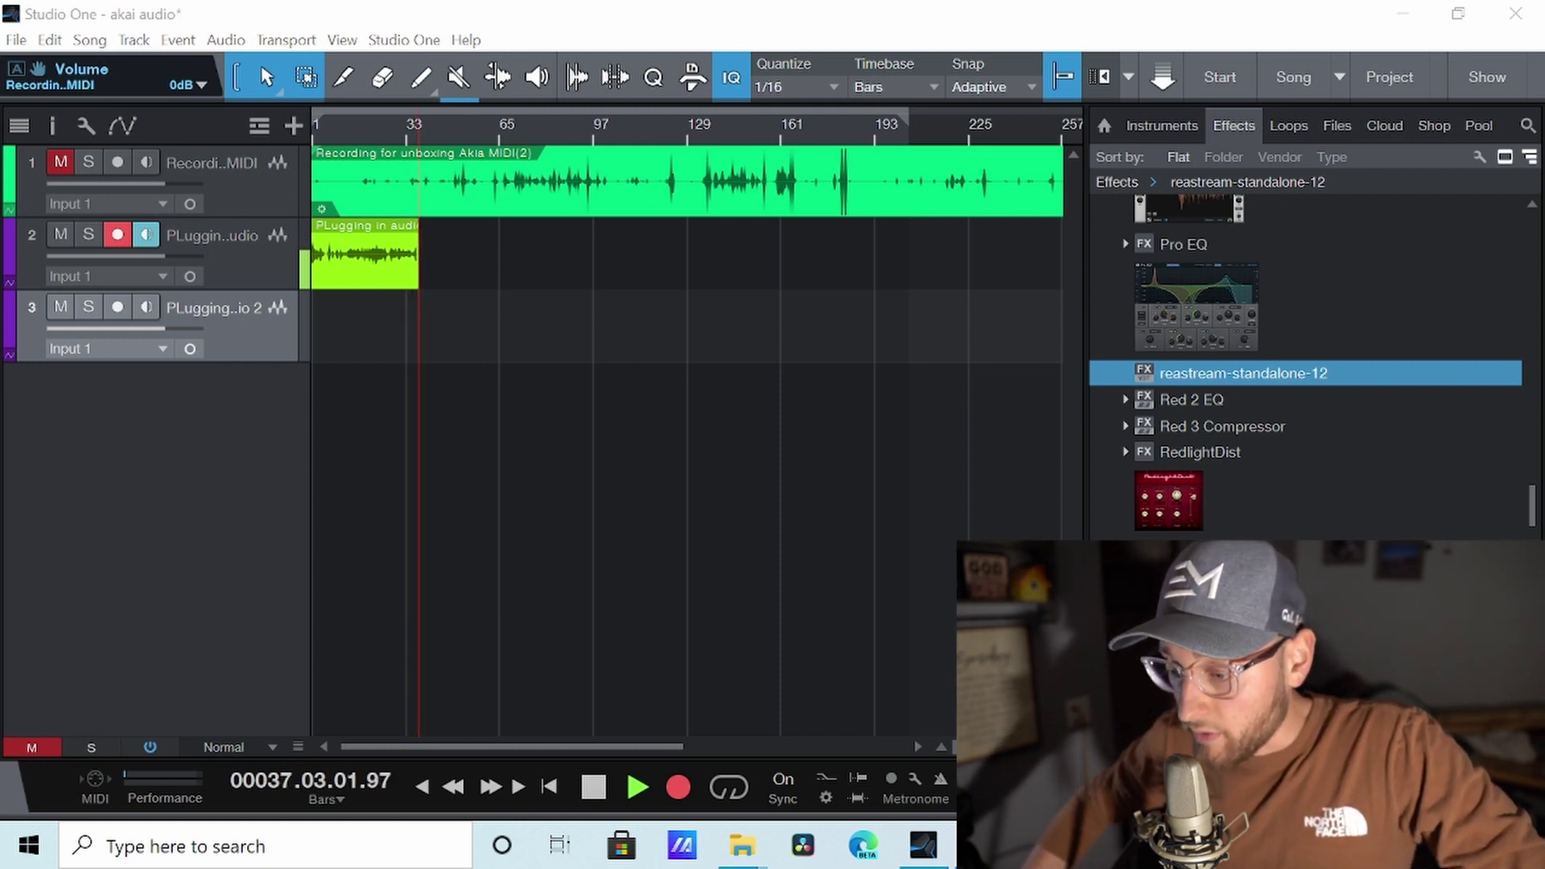
Minimize and restore Studio One, then open Song Setup from the Song menu
key("super+d")
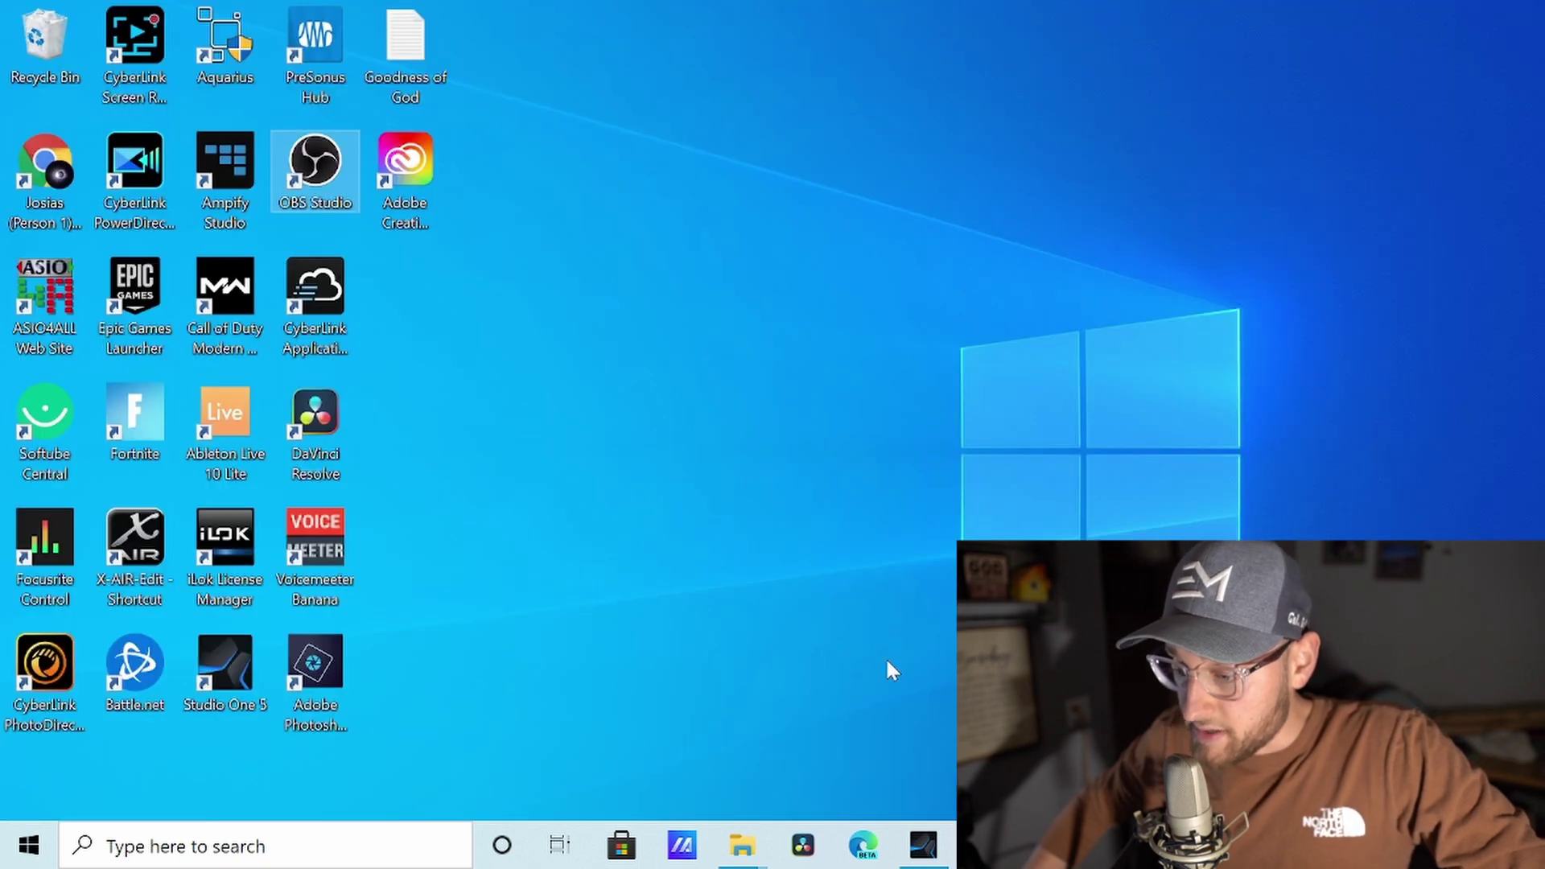
left_click(923, 845)
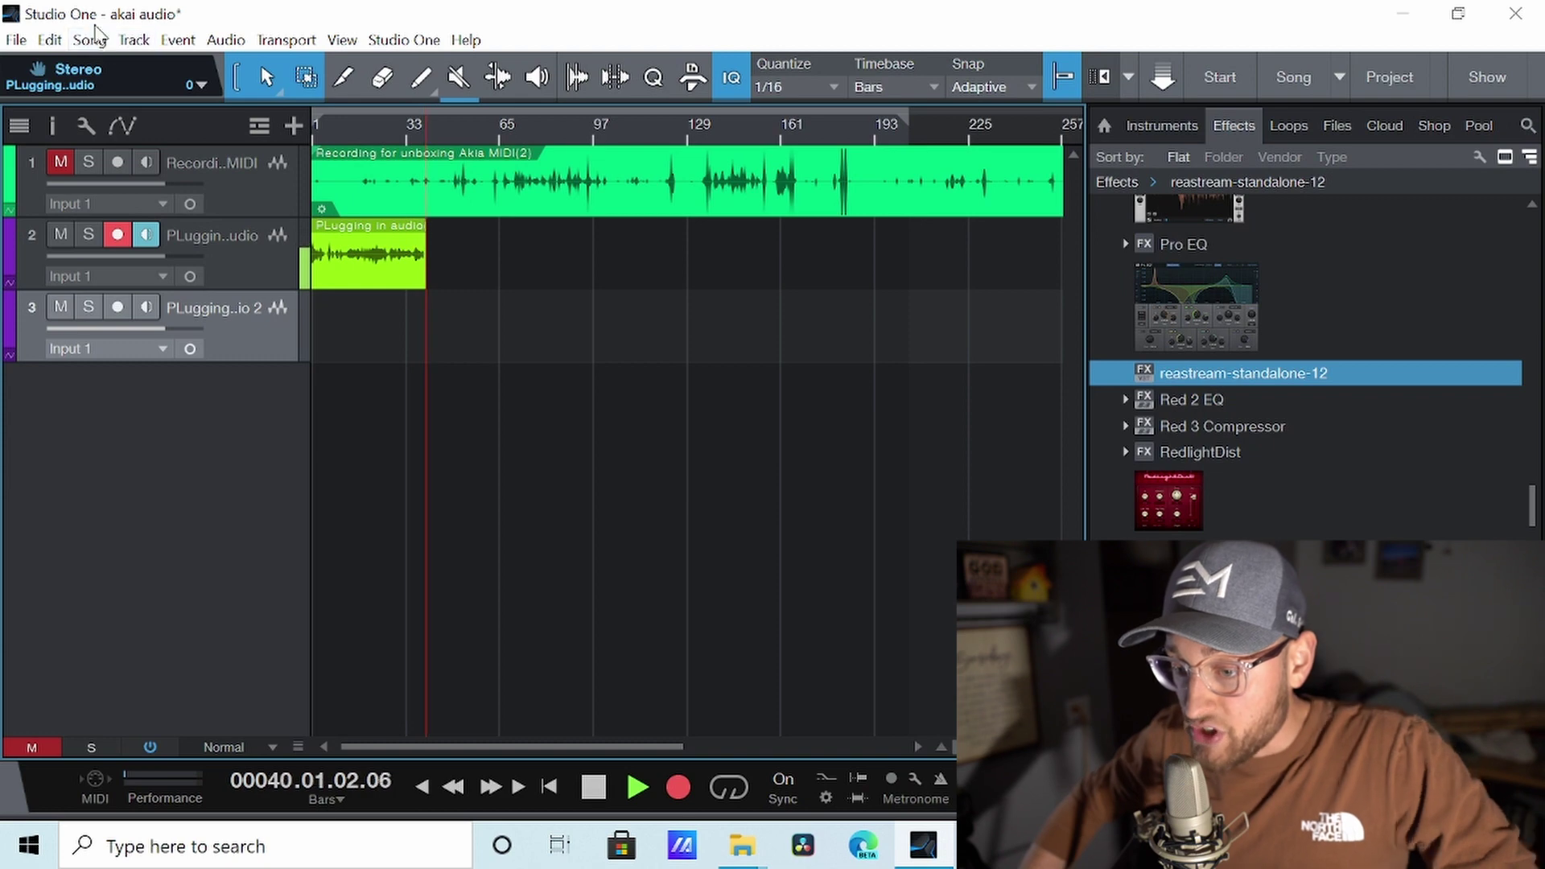
left_click(91, 42)
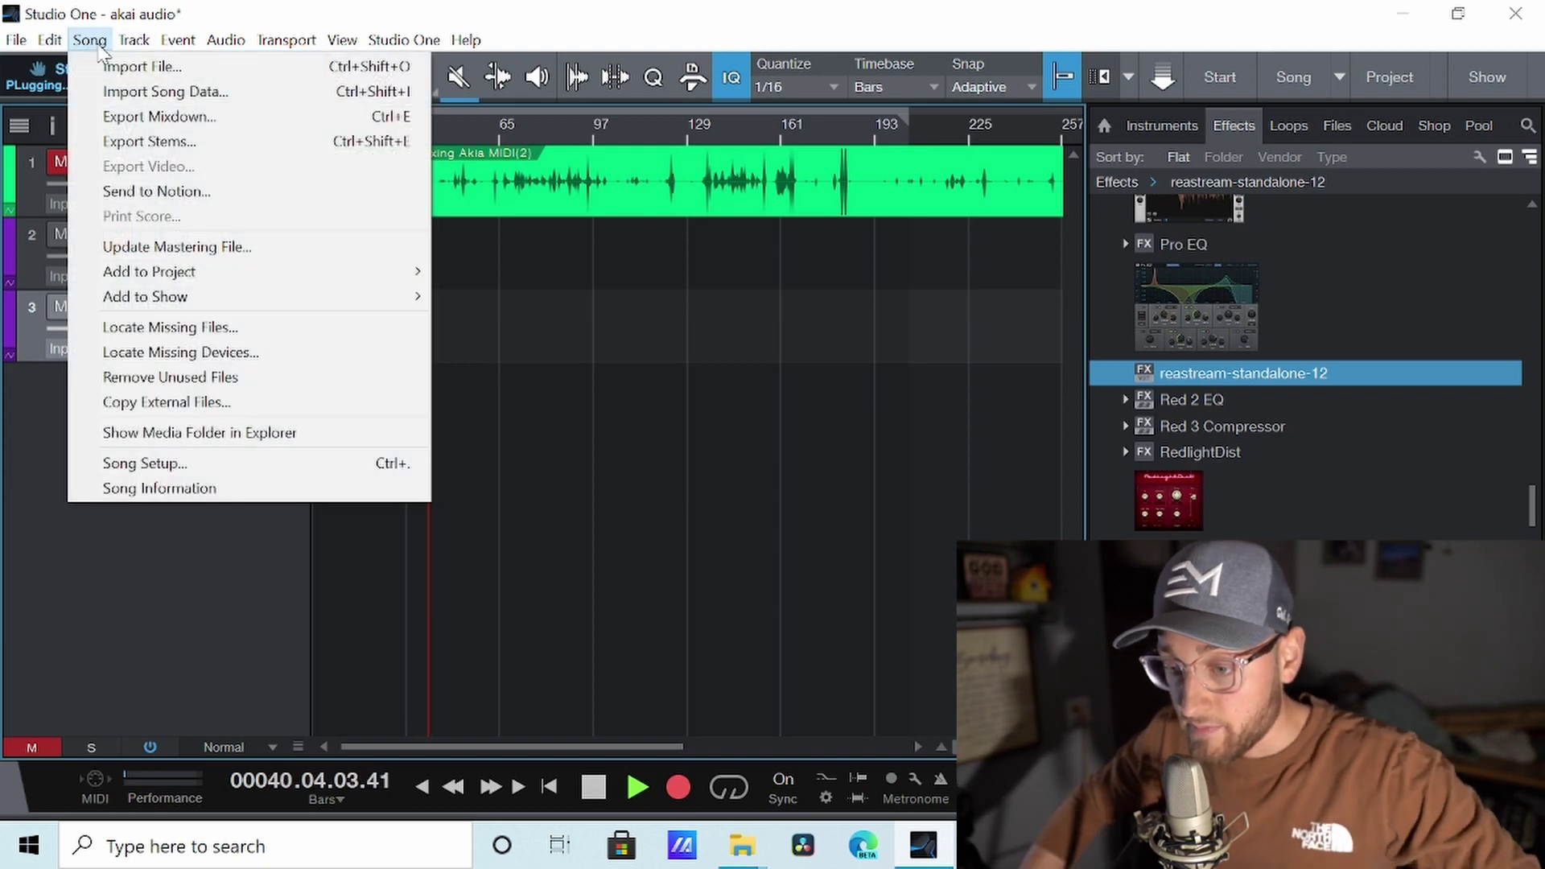
left_click(182, 463)
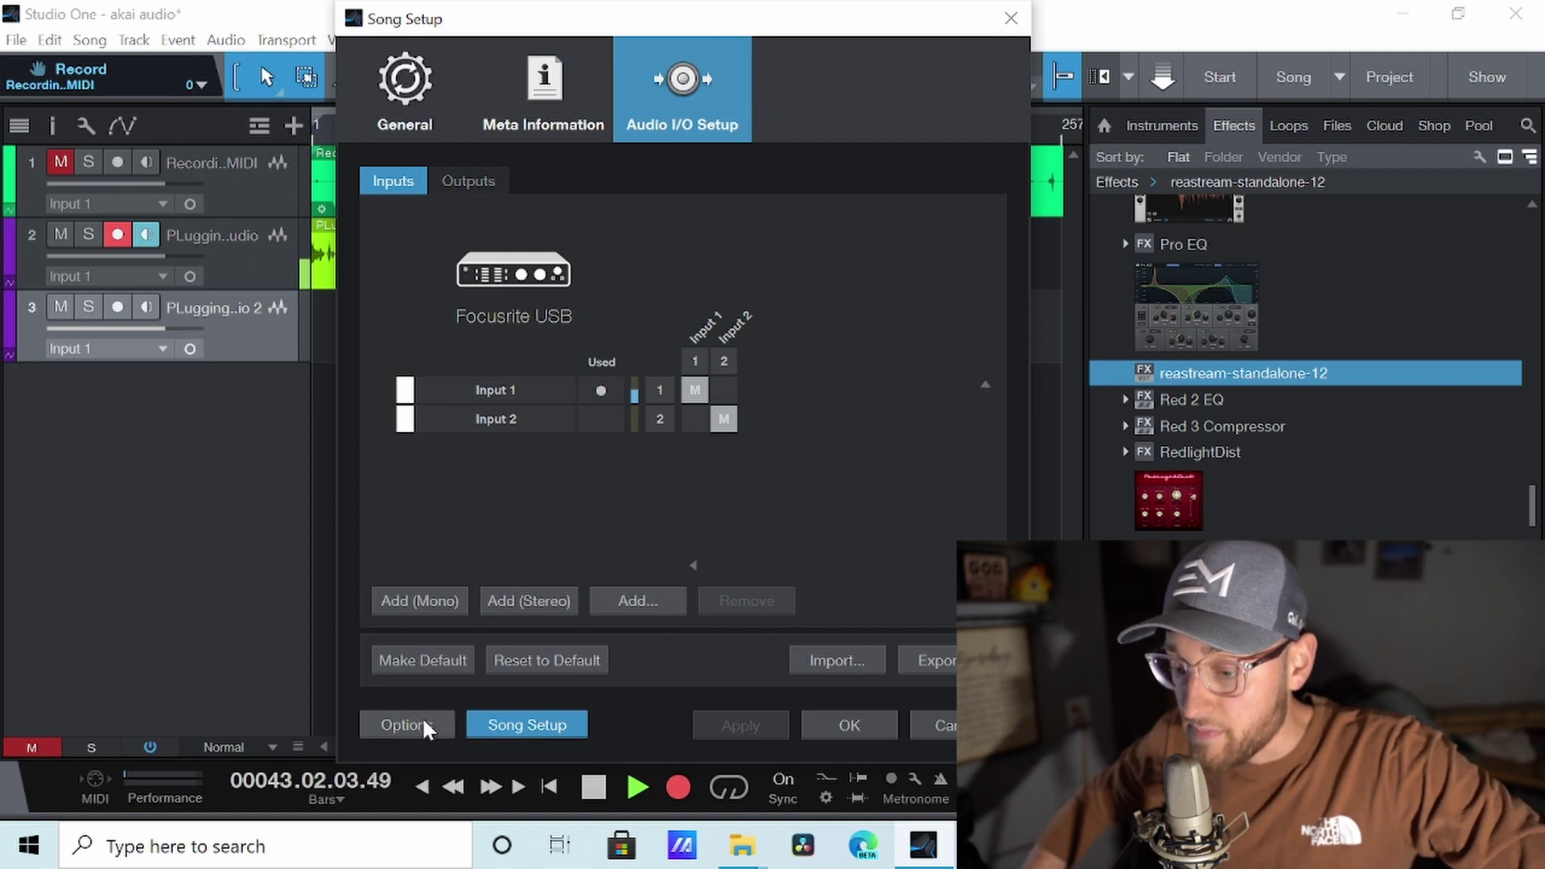
Browse the Options tabs, ending on the External Devices page
left_click(424, 726)
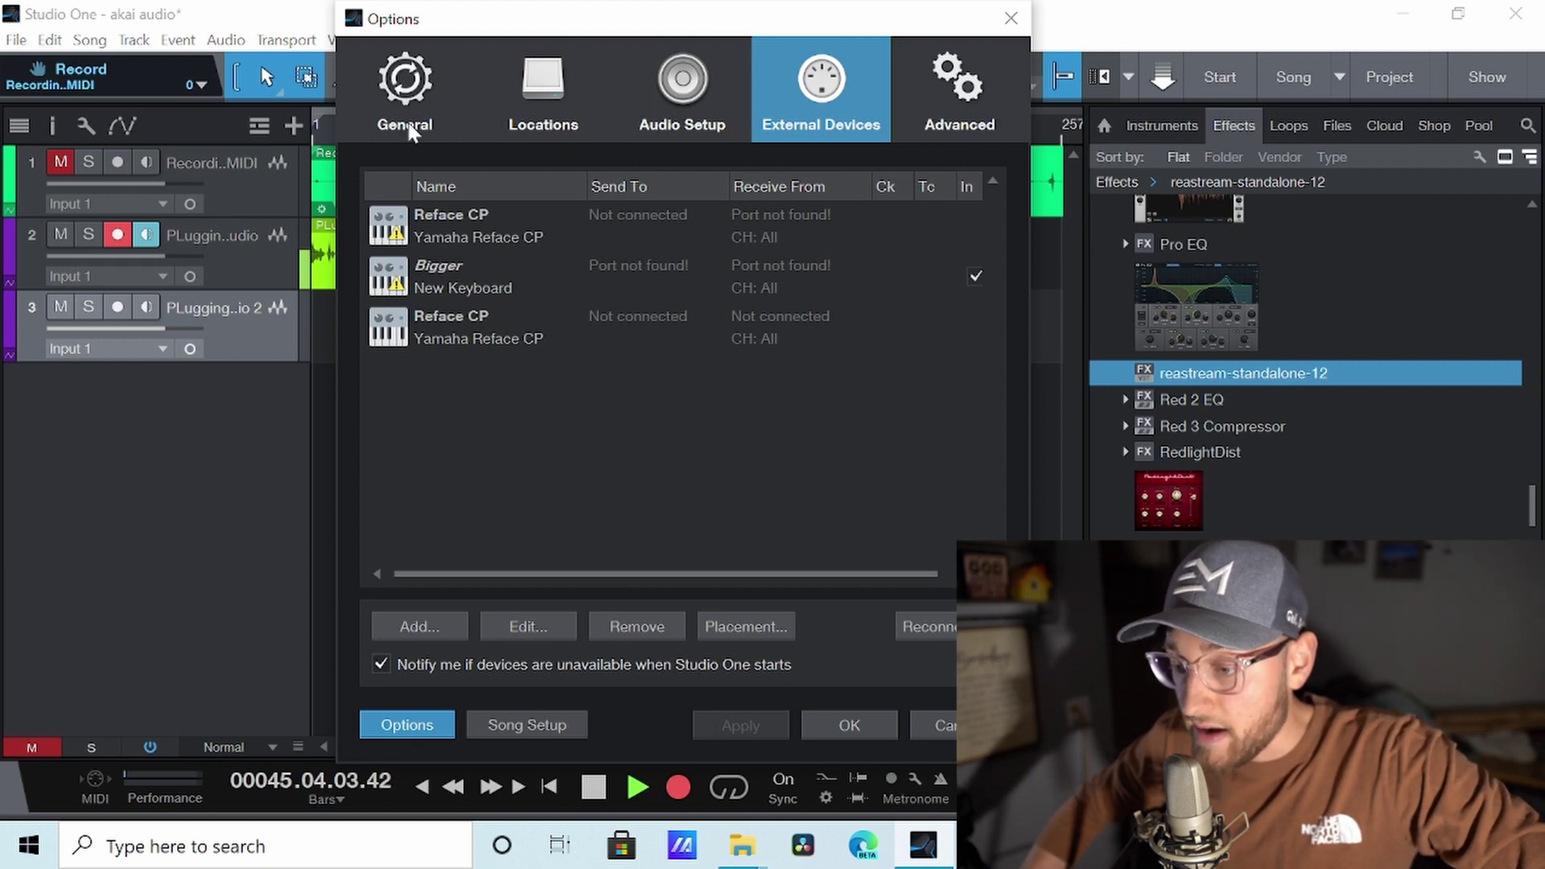
left_click(629, 122)
left_click(477, 98)
left_click(581, 94)
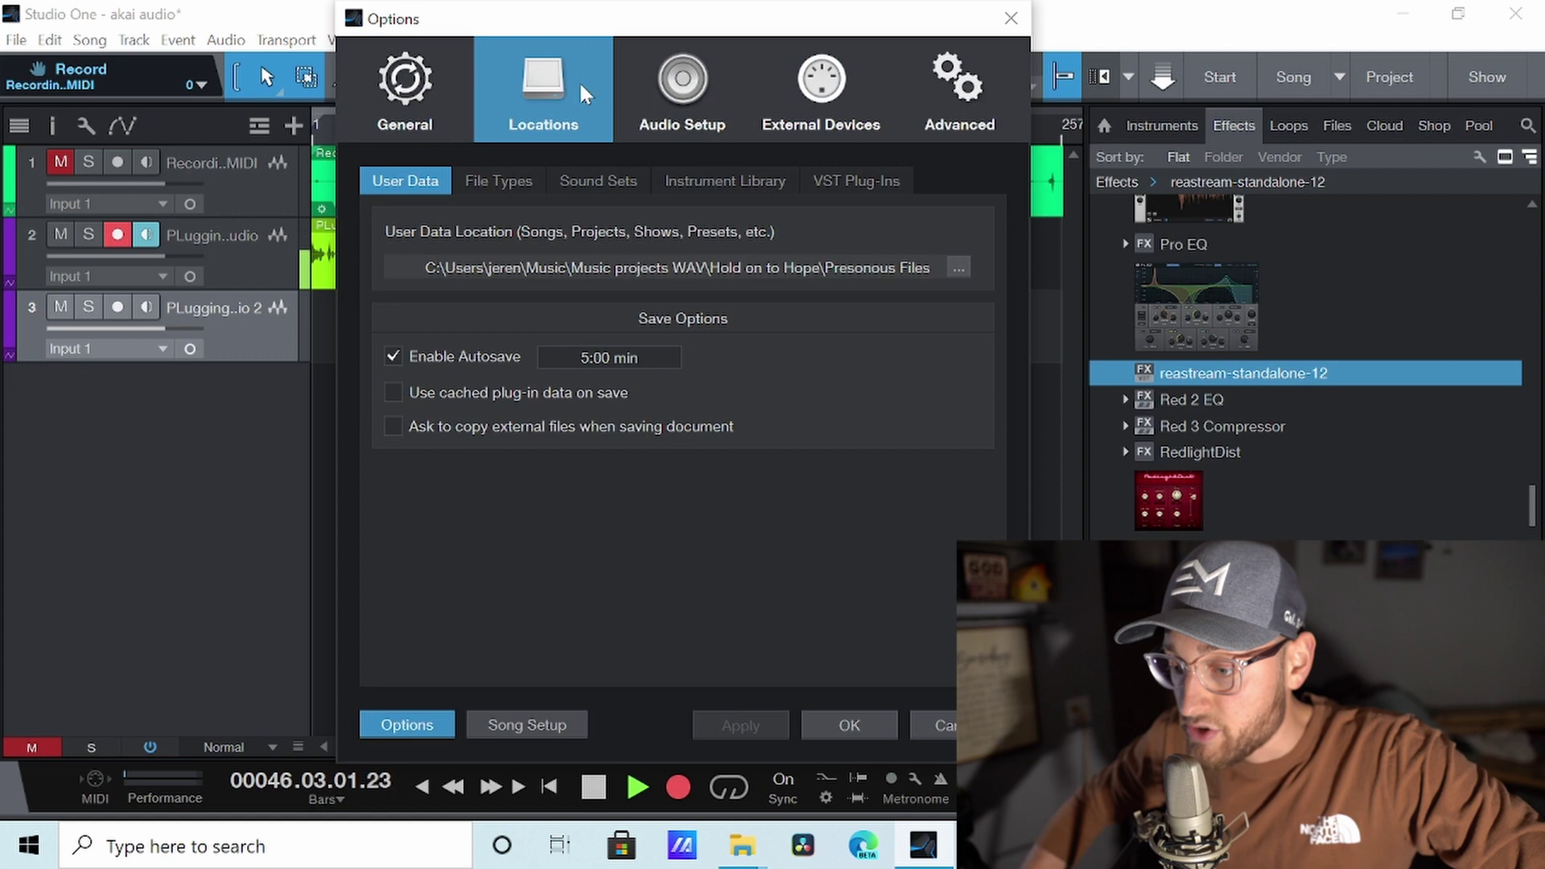
left_click(650, 95)
left_click(815, 94)
left_click(936, 98)
left_click(860, 64)
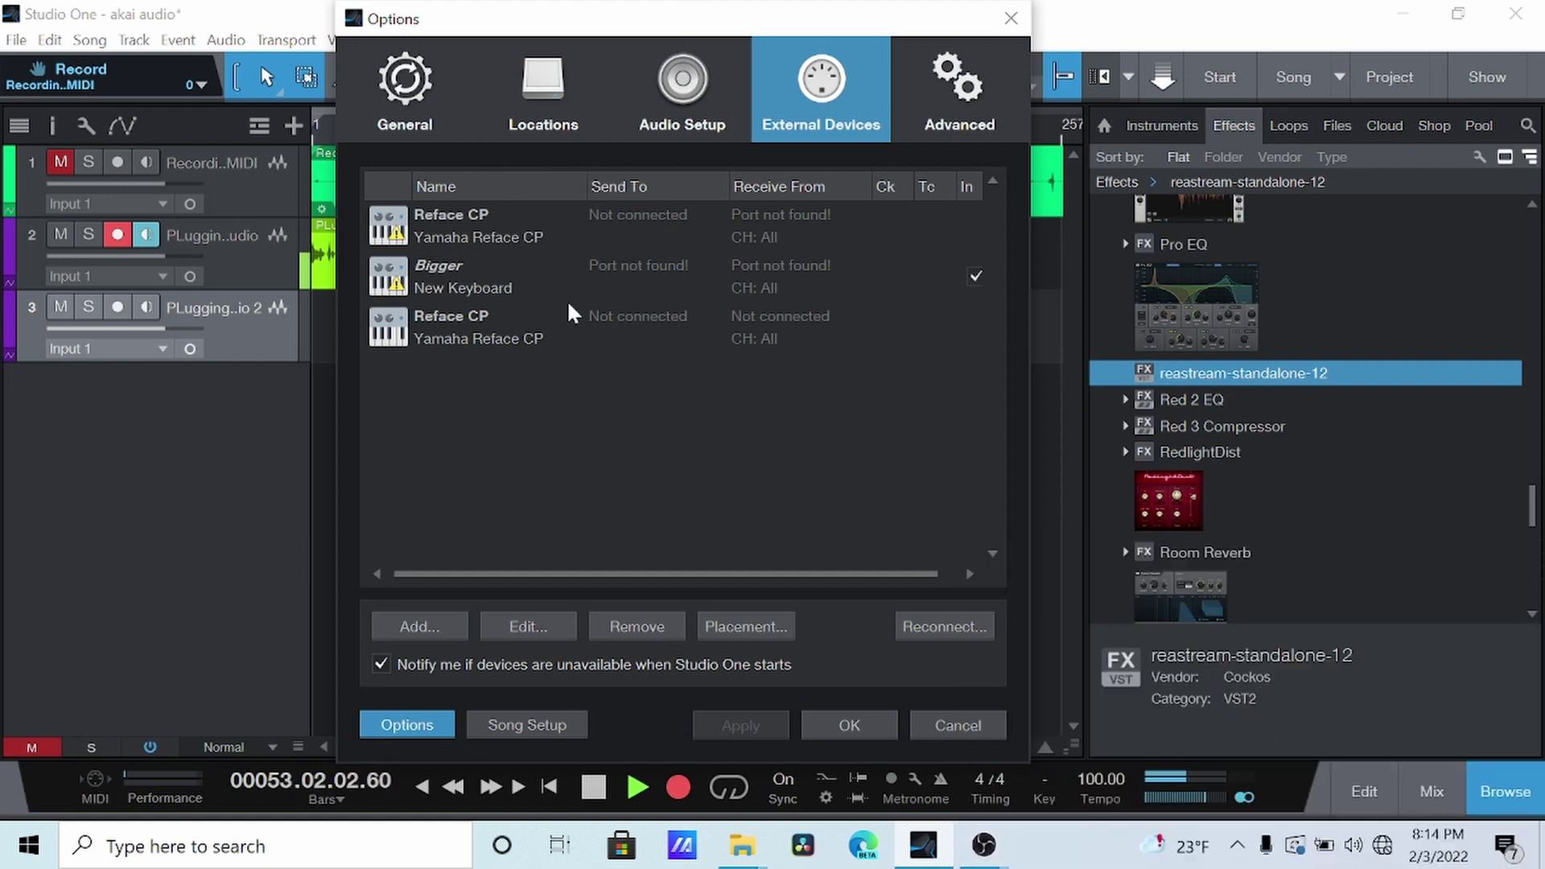
Add a new external device and choose the AKAI MPKmini model
left_click(409, 628)
scroll(570, 415, "down", 2)
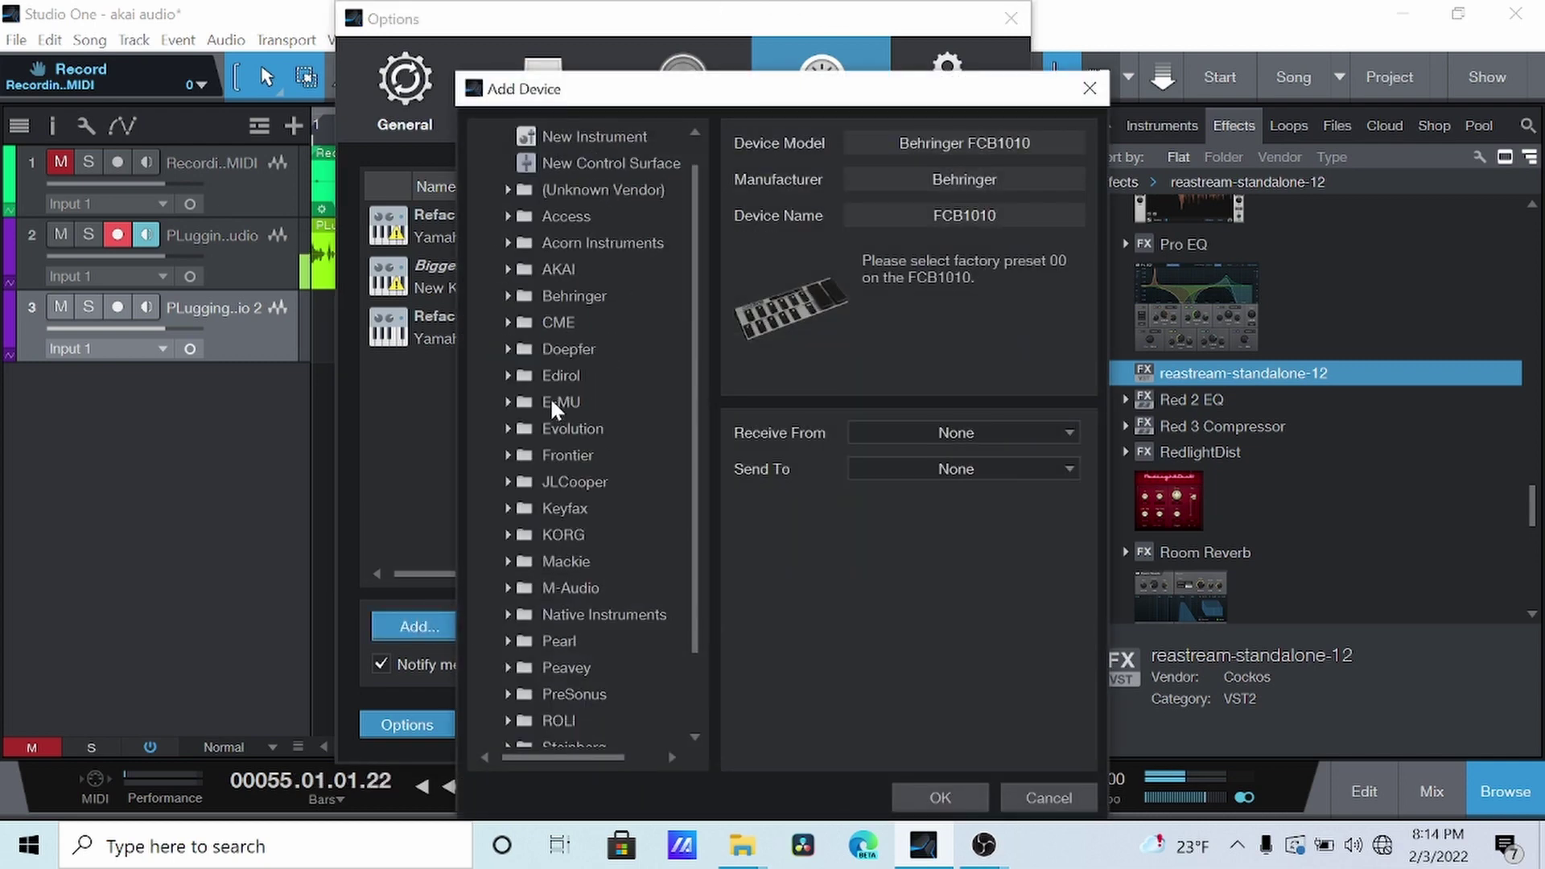
scroll(572, 417, "up", 2)
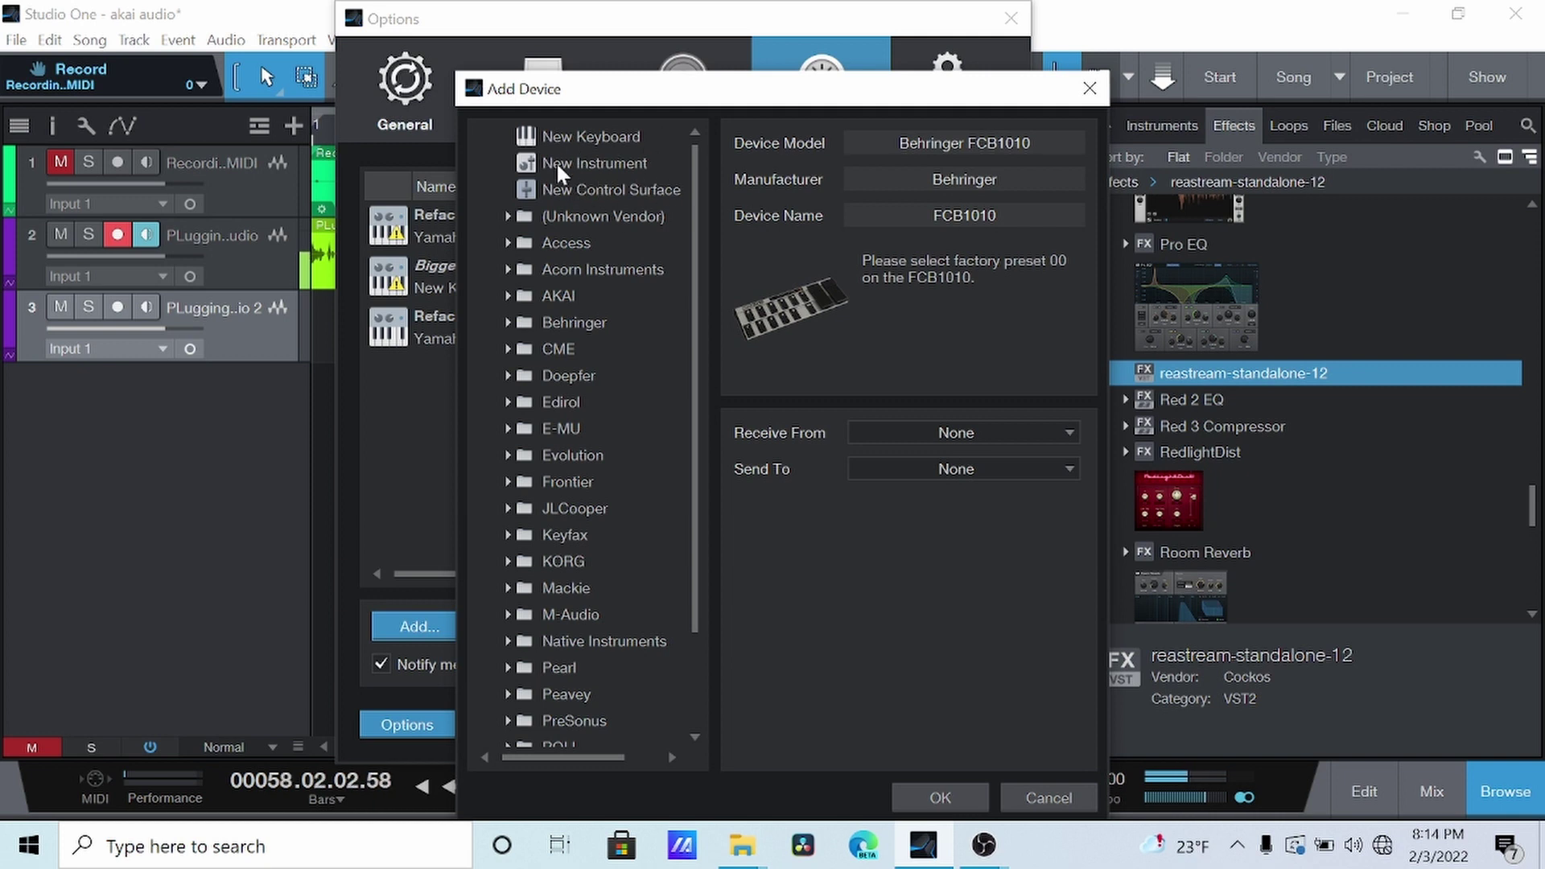
scroll(566, 242, "down", 2)
scroll(568, 381, "up", 3)
left_click(553, 297)
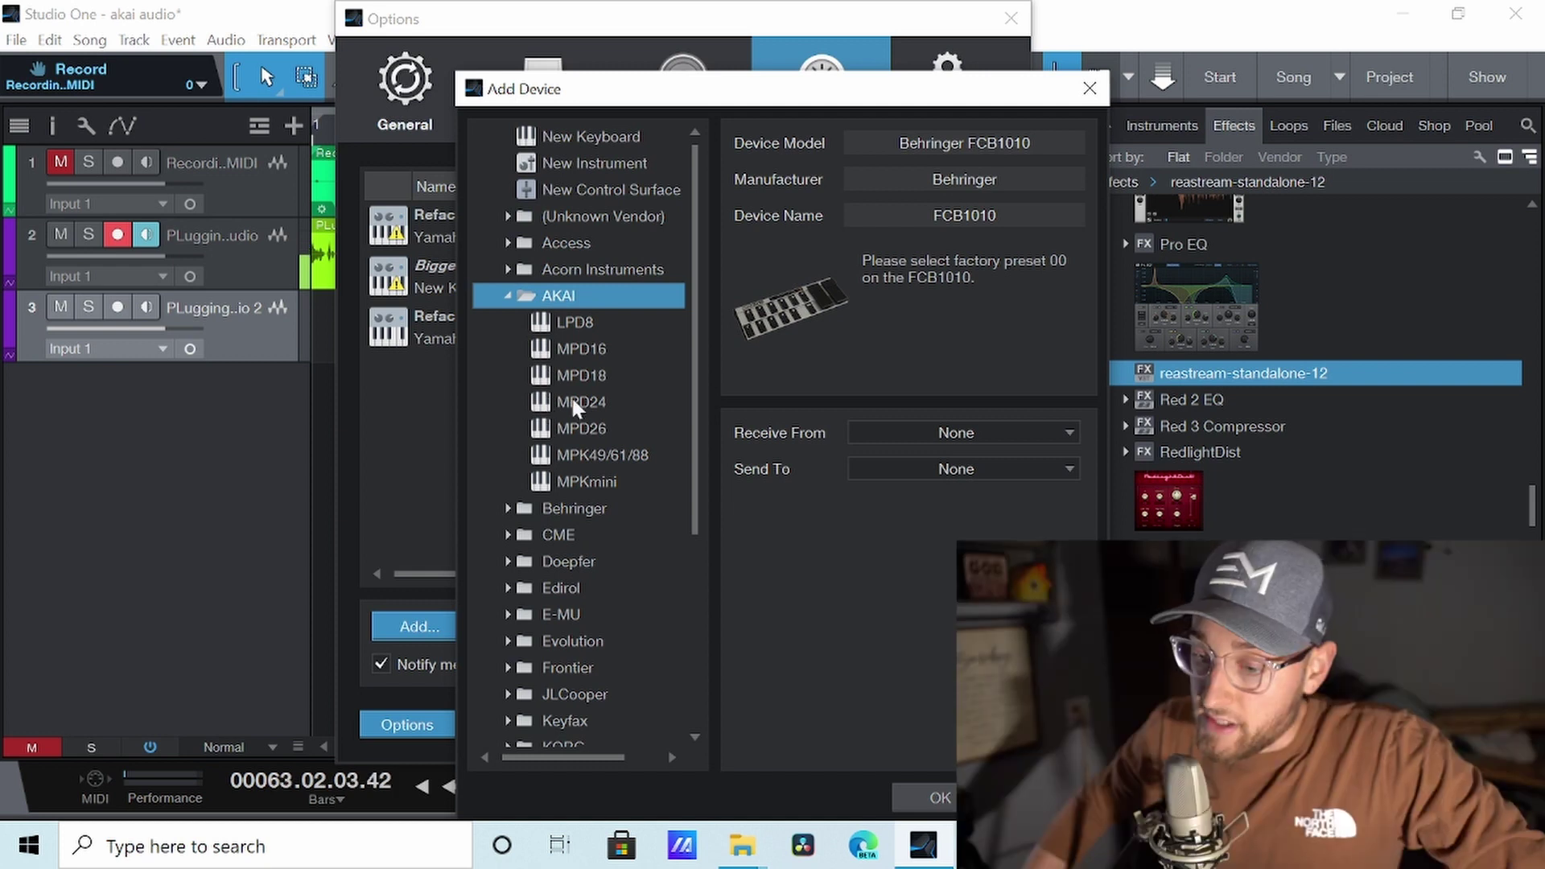
left_click(591, 480)
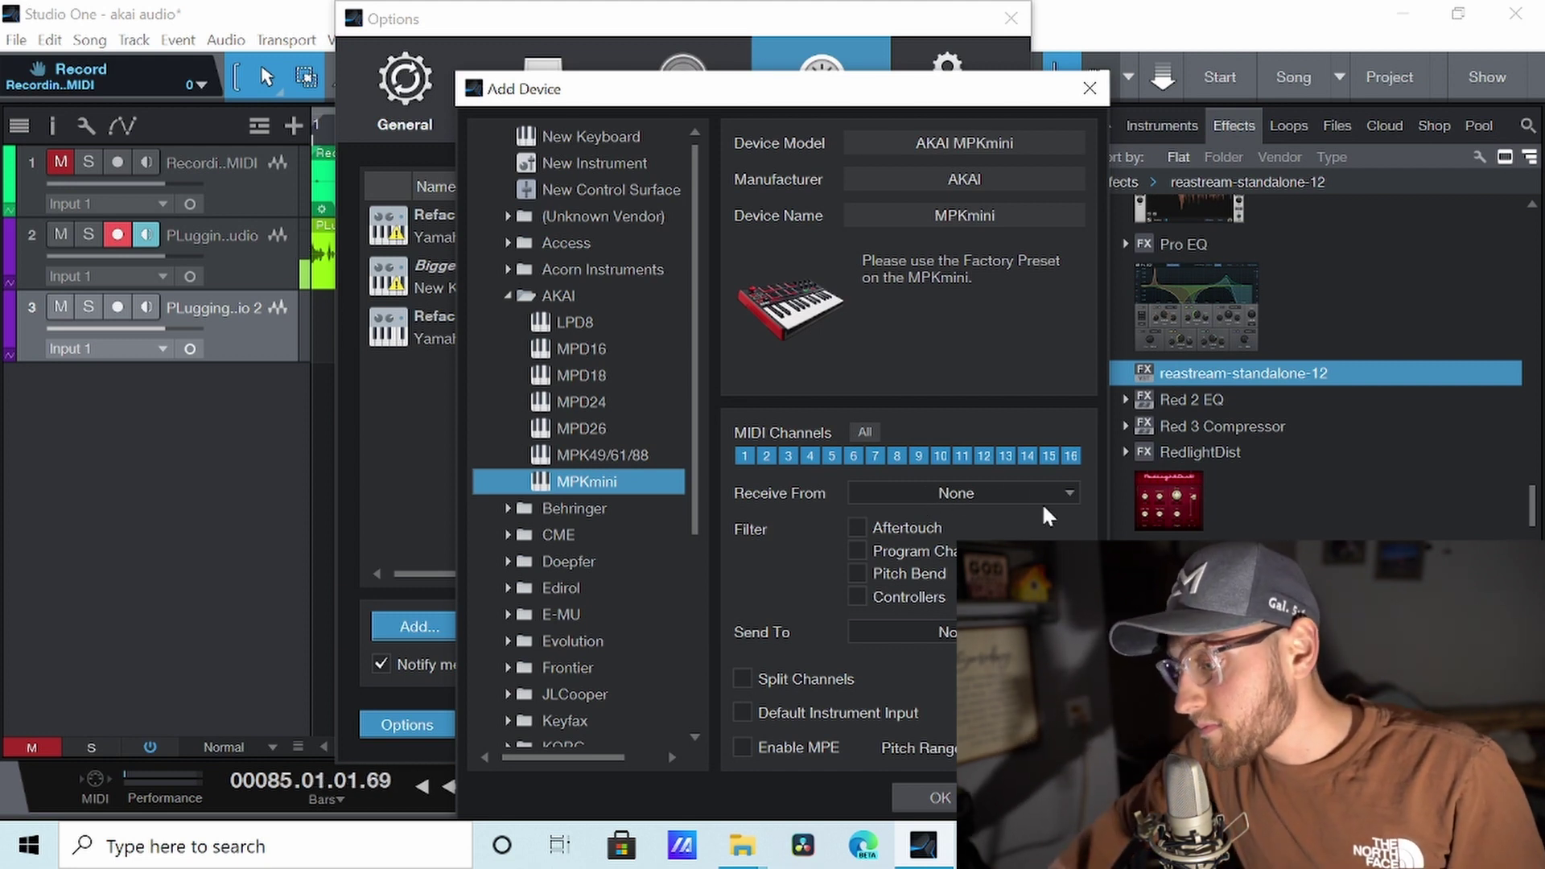
Set Receive From and Send To MPK mini 3, enable all four filters, and confirm
left_click(1004, 505)
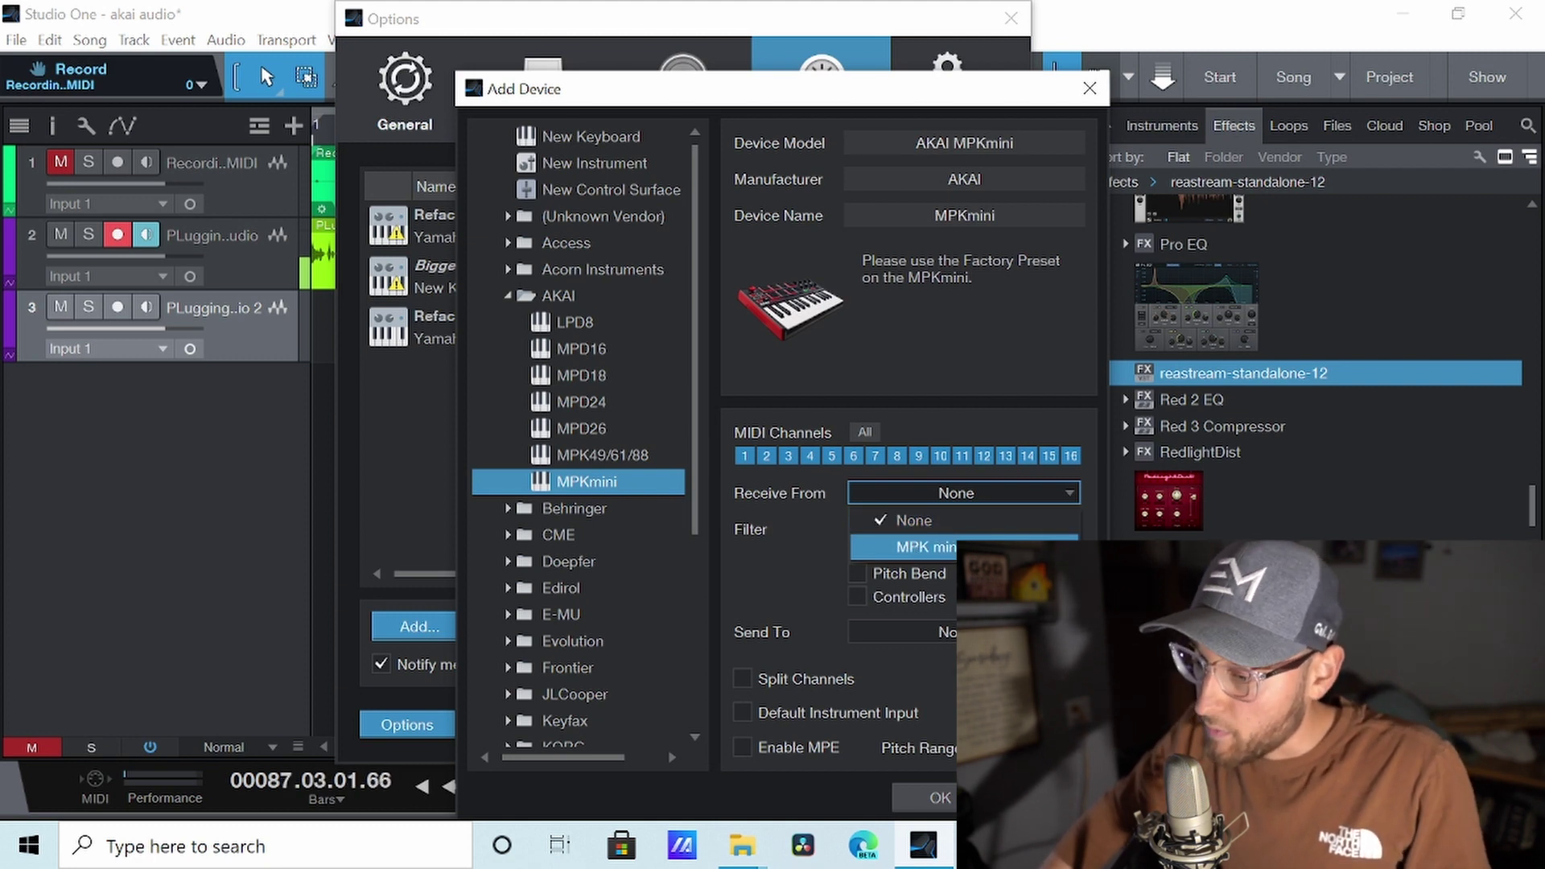
left_click(1003, 547)
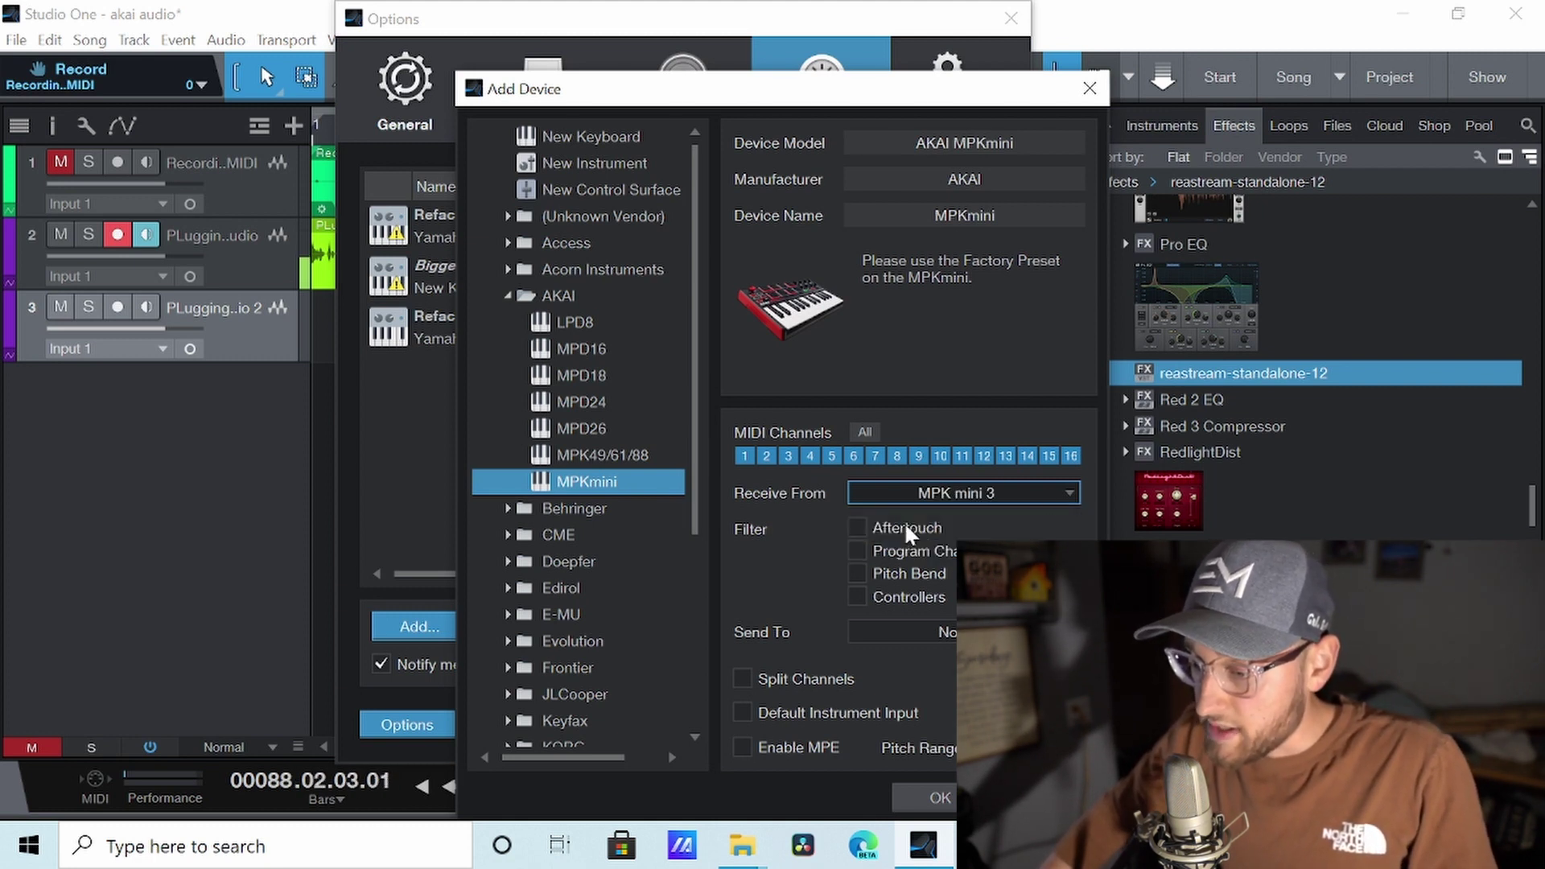
left_click(857, 527)
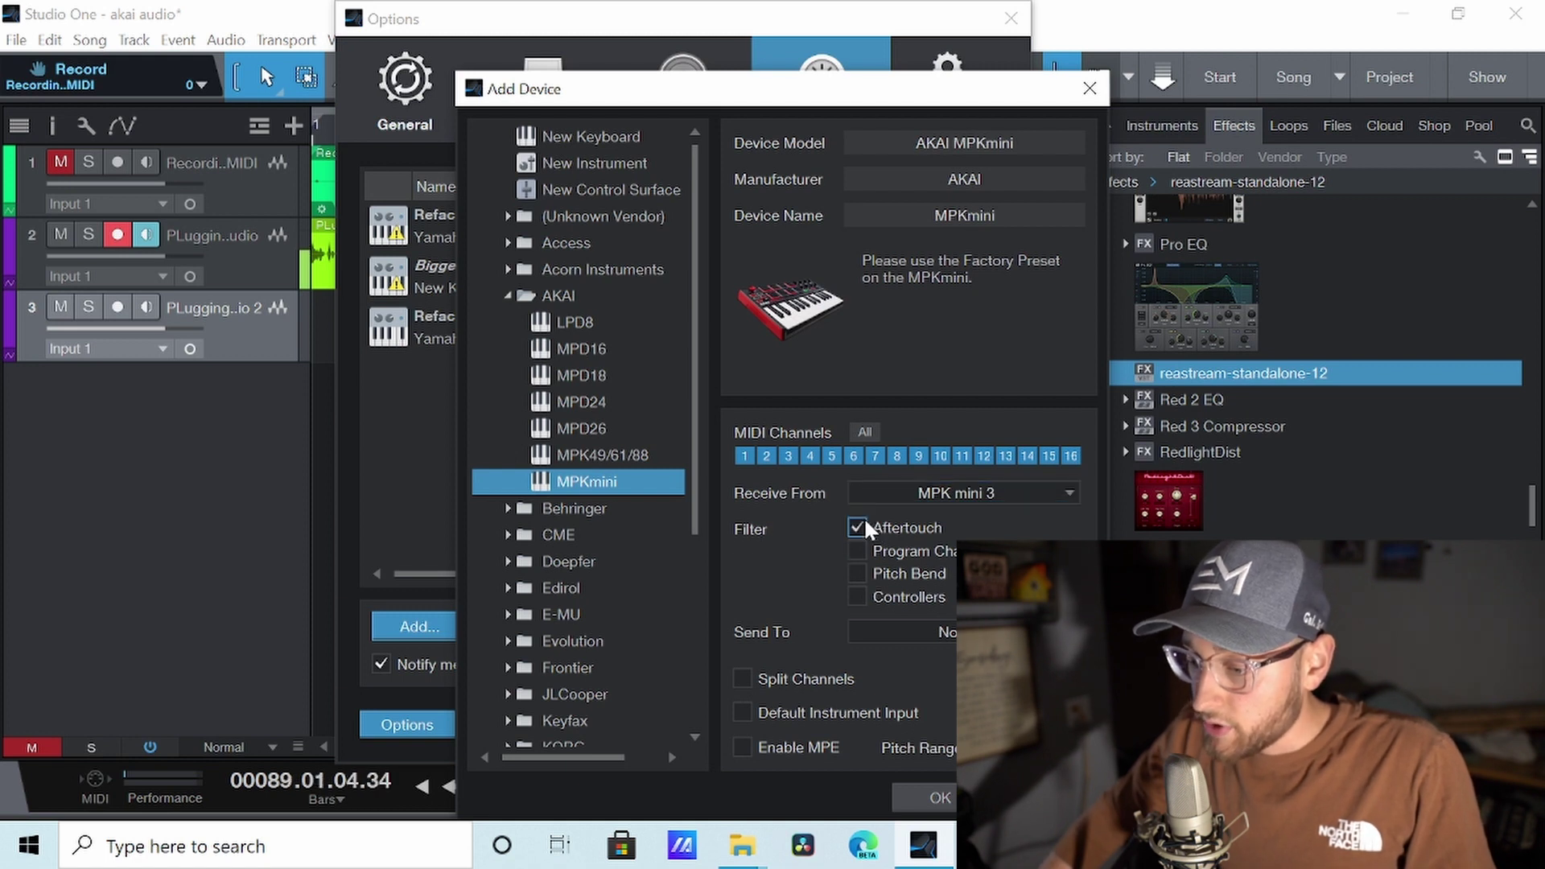
left_click(857, 550)
left_click(857, 572)
left_click(857, 596)
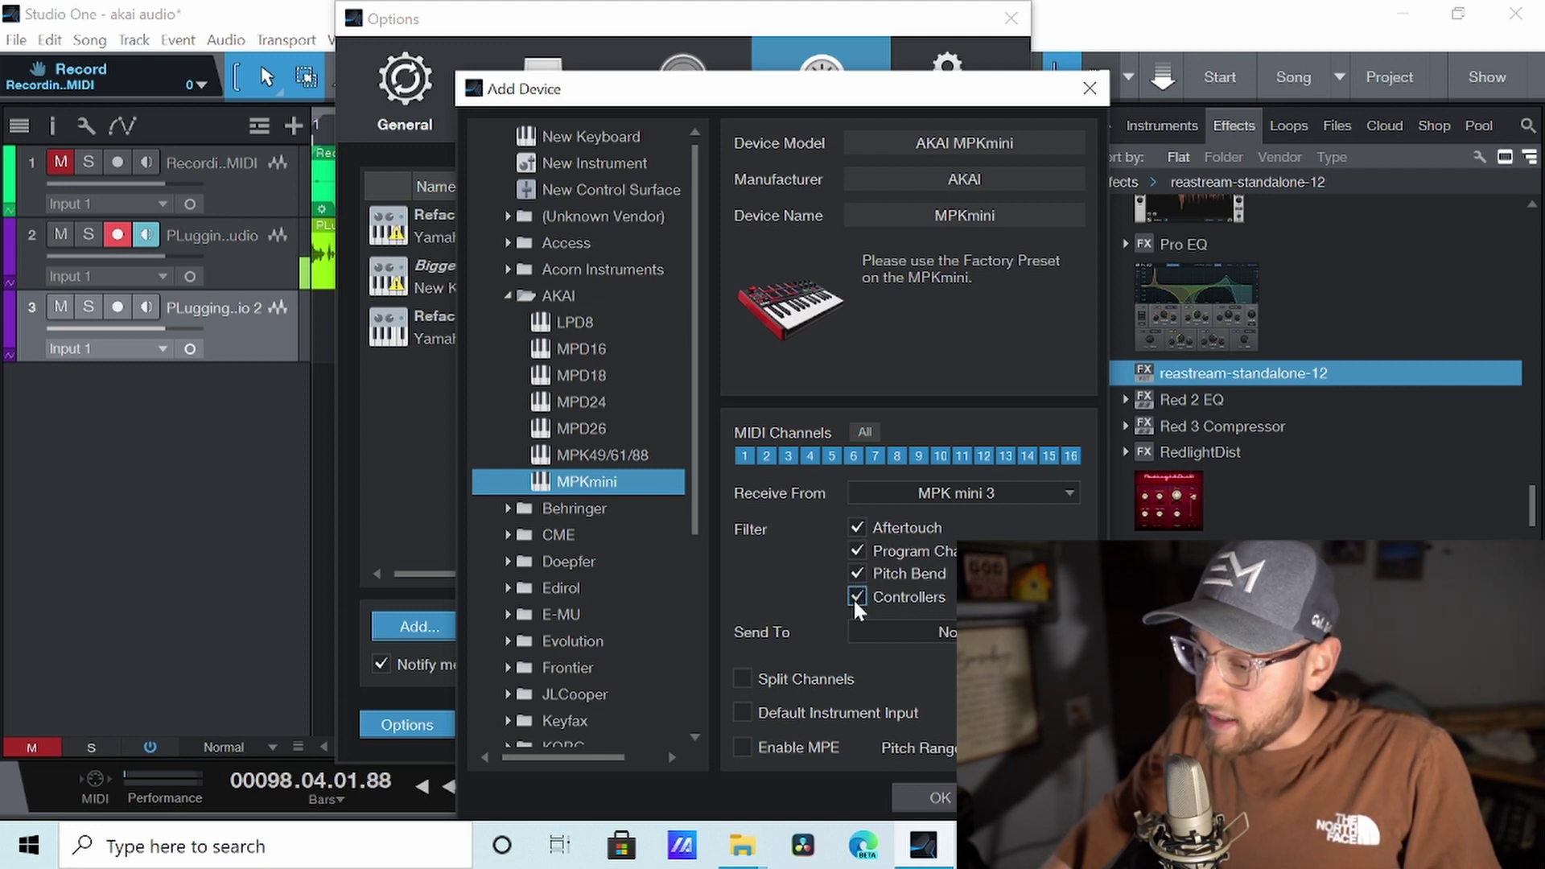
left_click(936, 630)
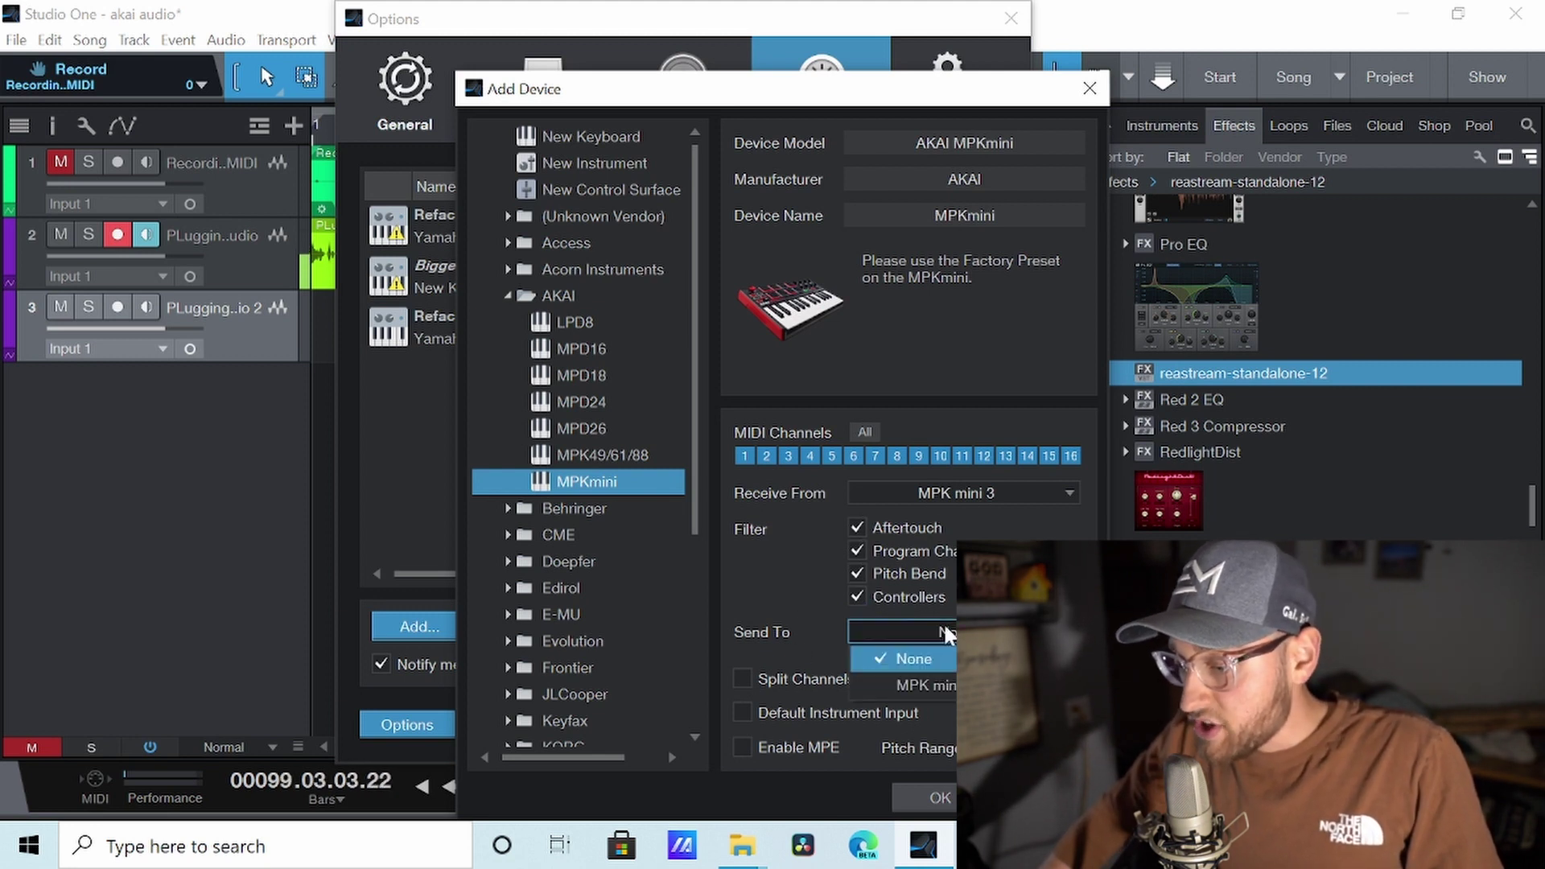
left_click(946, 687)
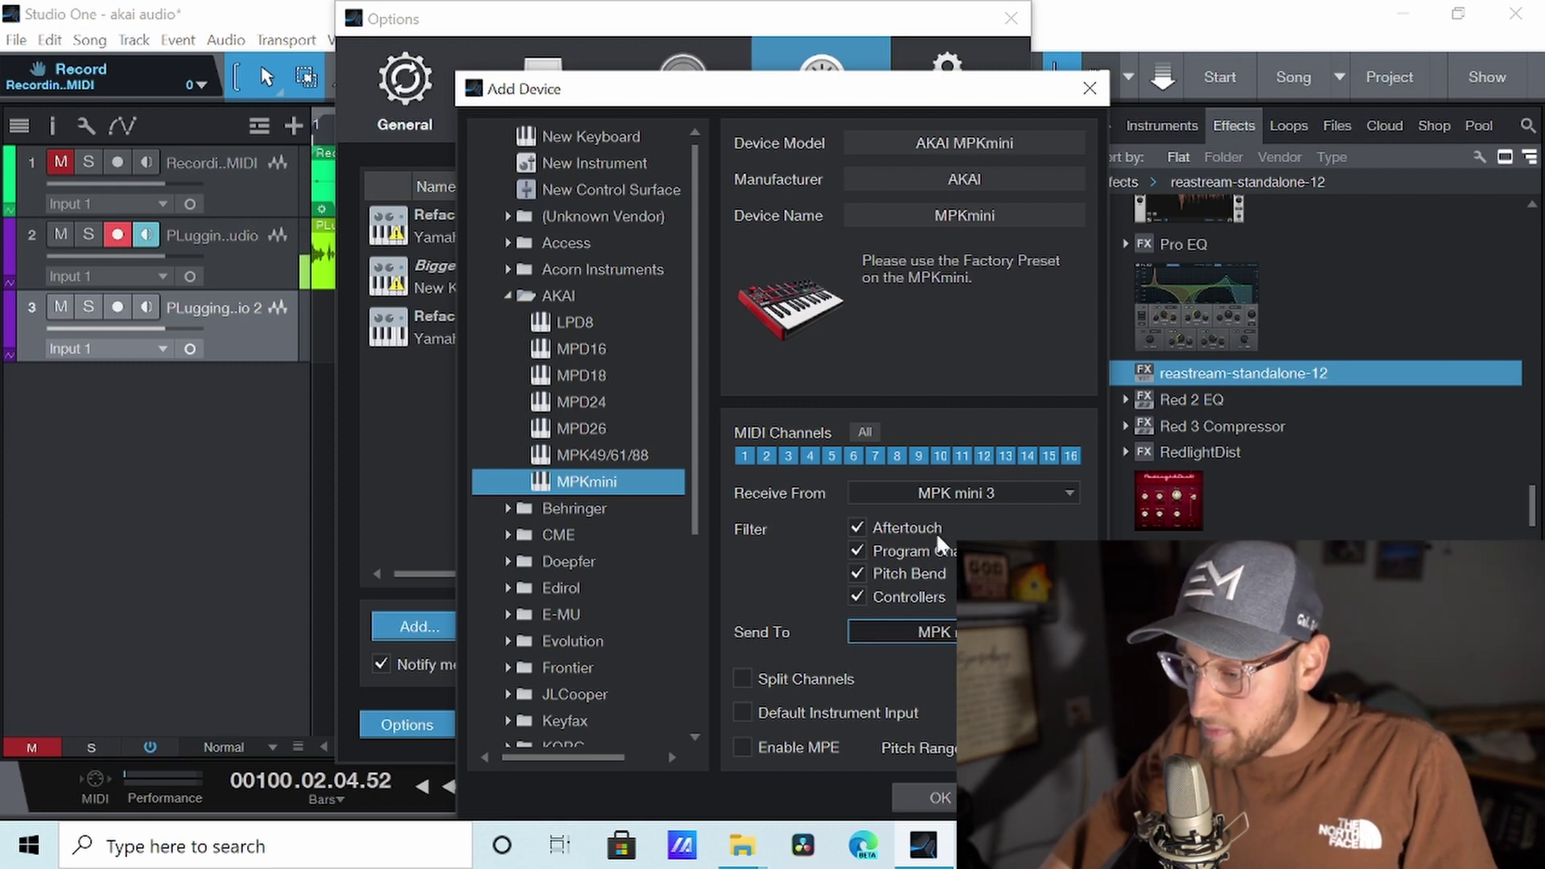
left_click(935, 790)
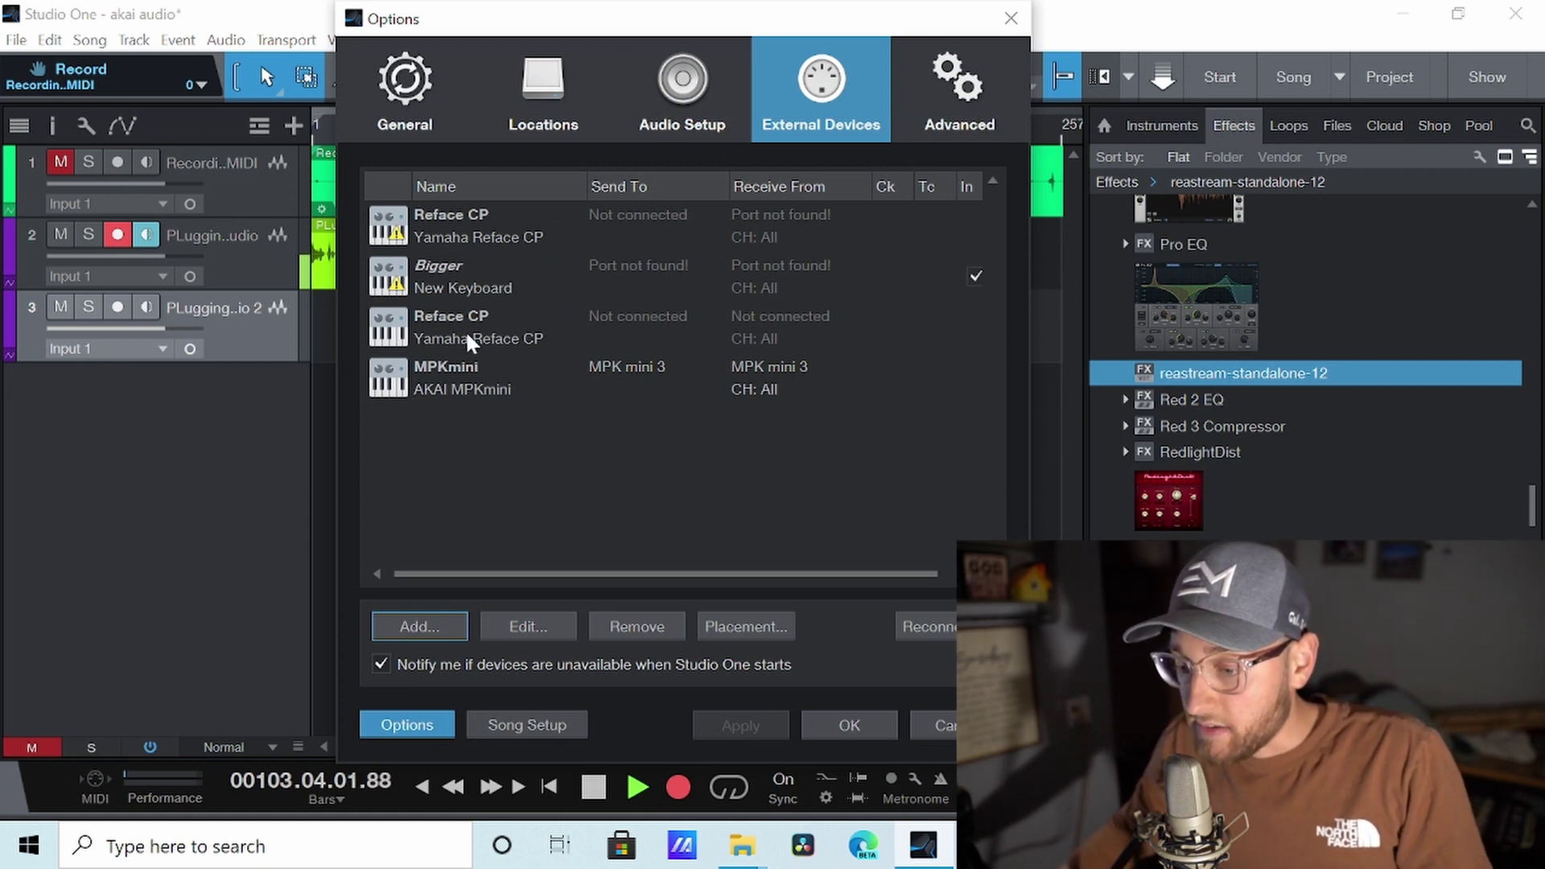
Close Options and click through tracks 3, 2 and 1 in the arrangement
left_click(853, 724)
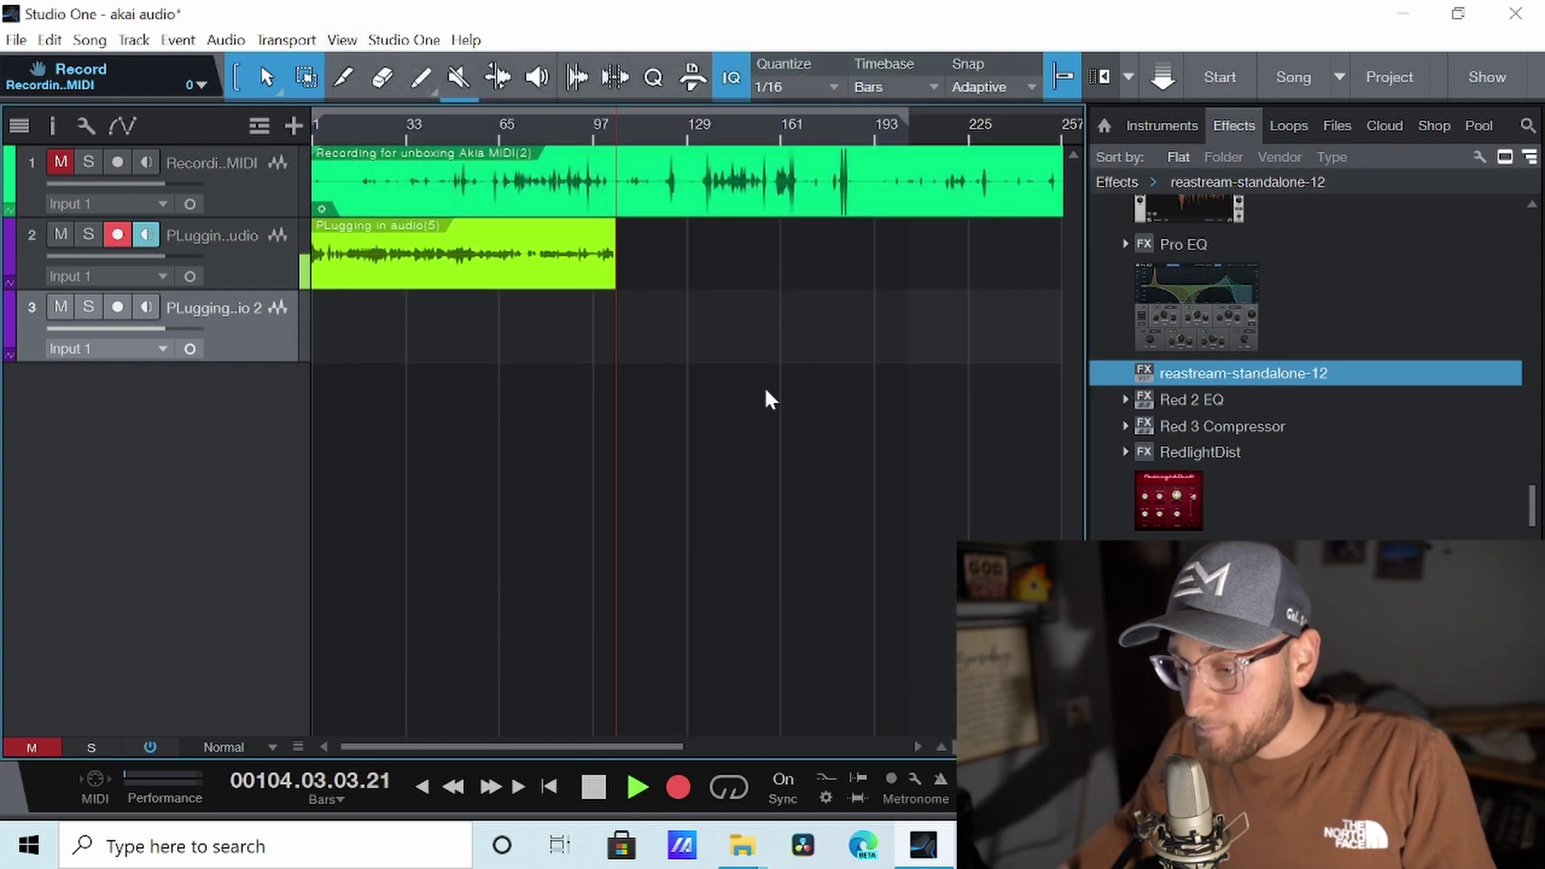
left_click(61, 307)
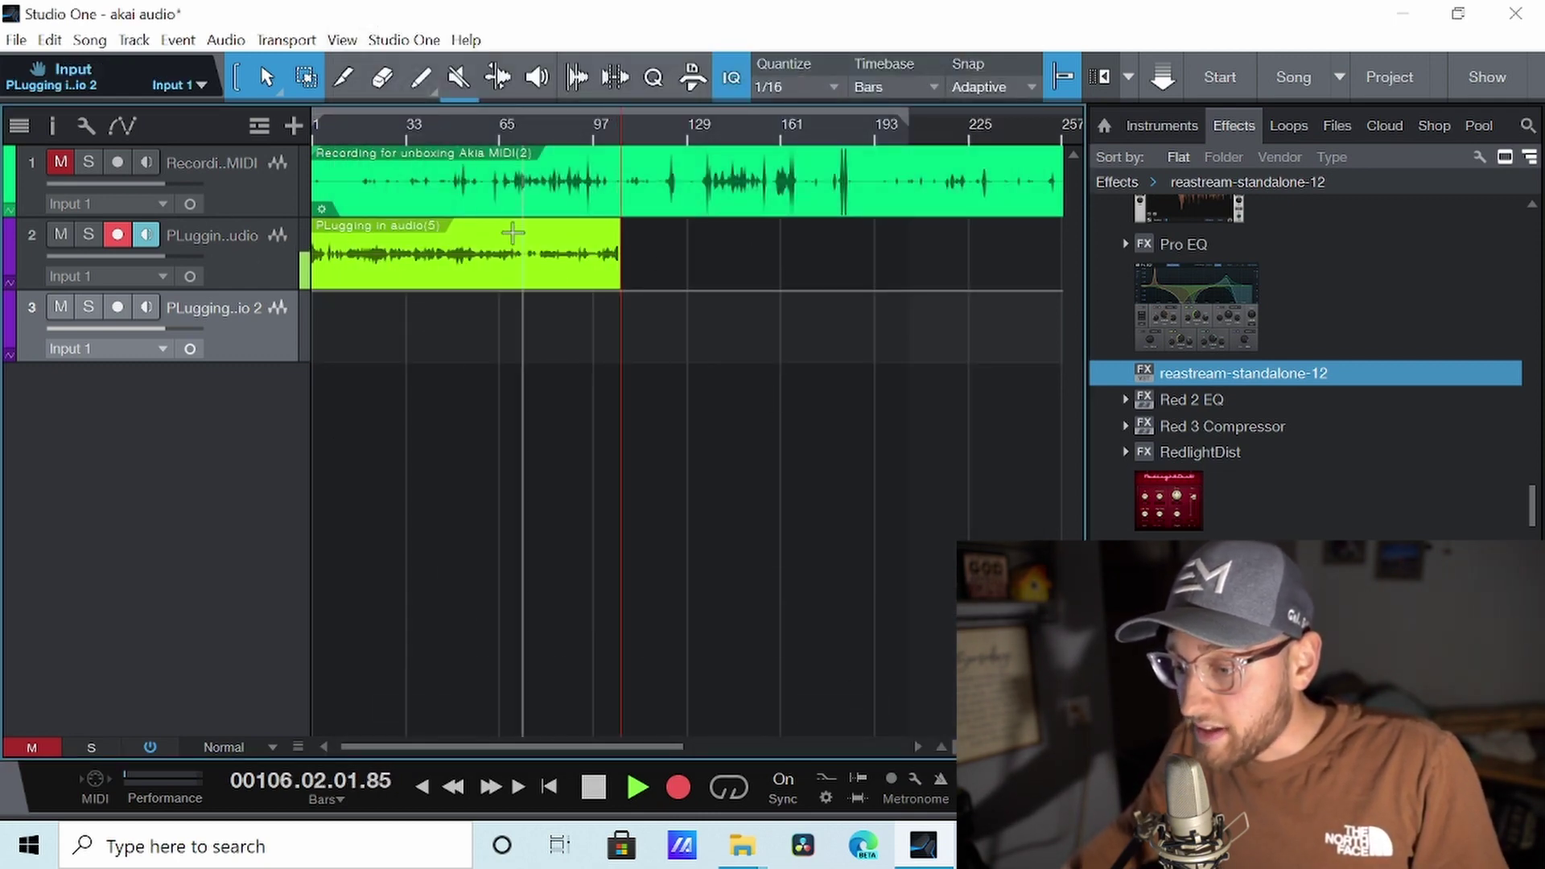
right_click(417, 229)
left_click(321, 379)
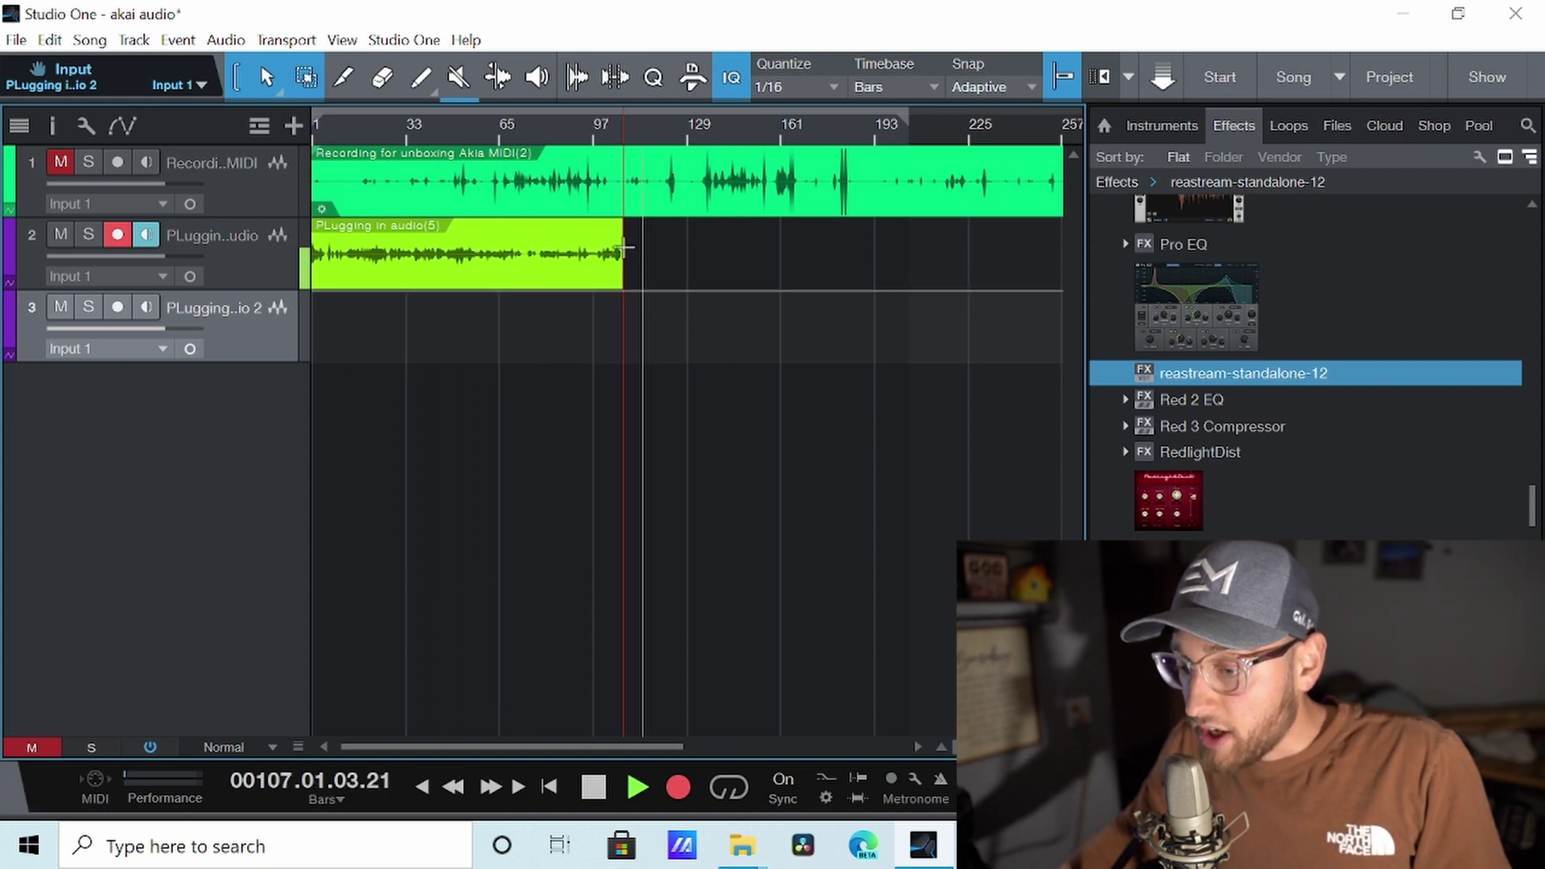
left_click(406, 212)
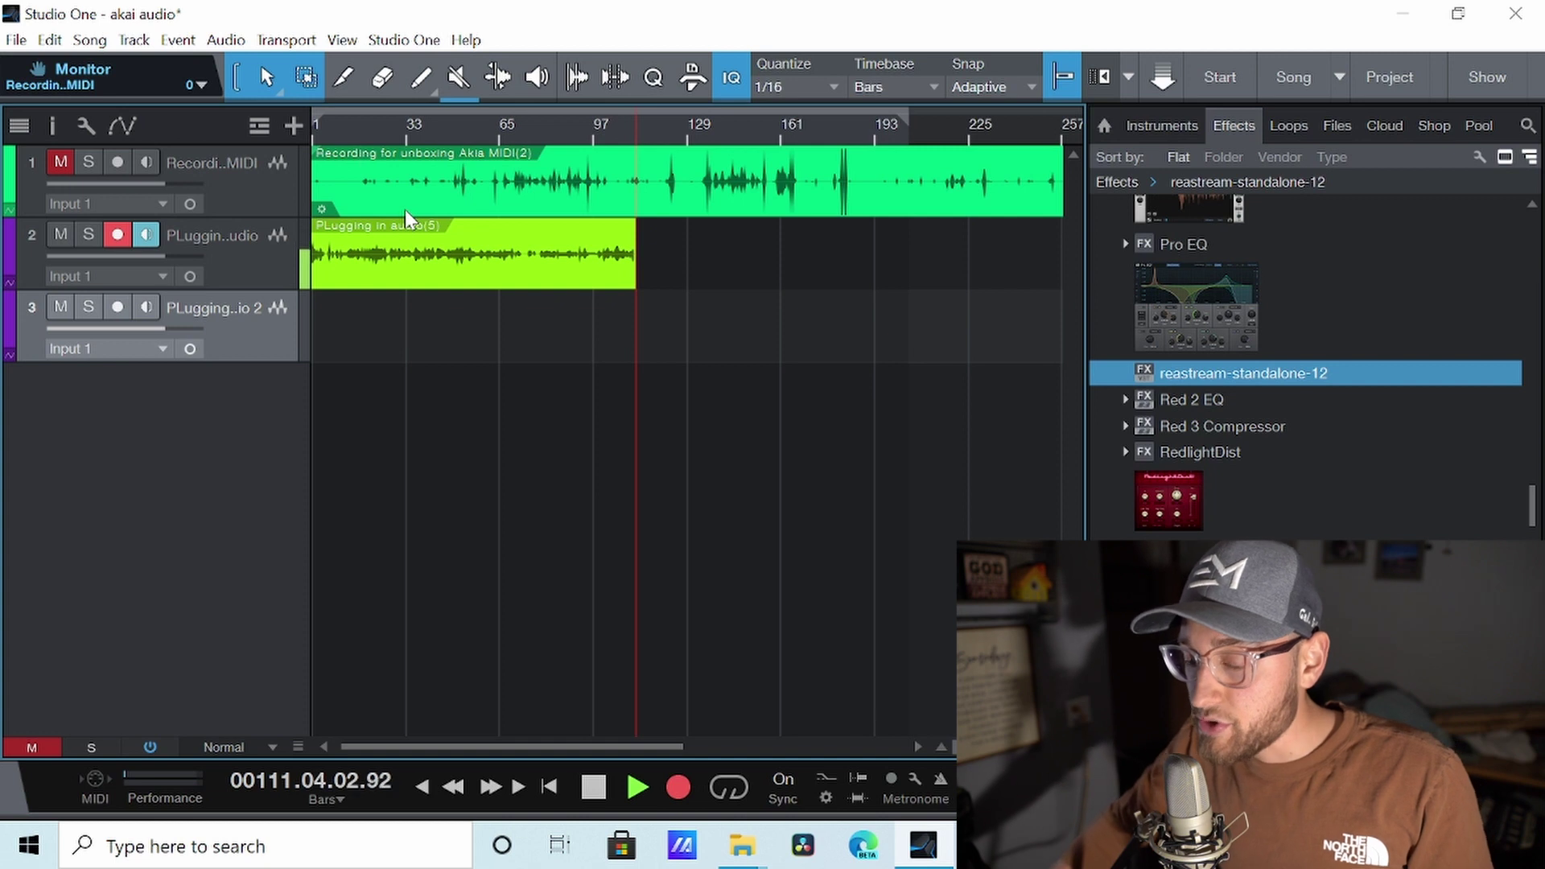
Add an Instrument track 'Akai MPK mini 3' with input MPKmini and output None
left_click(293, 127)
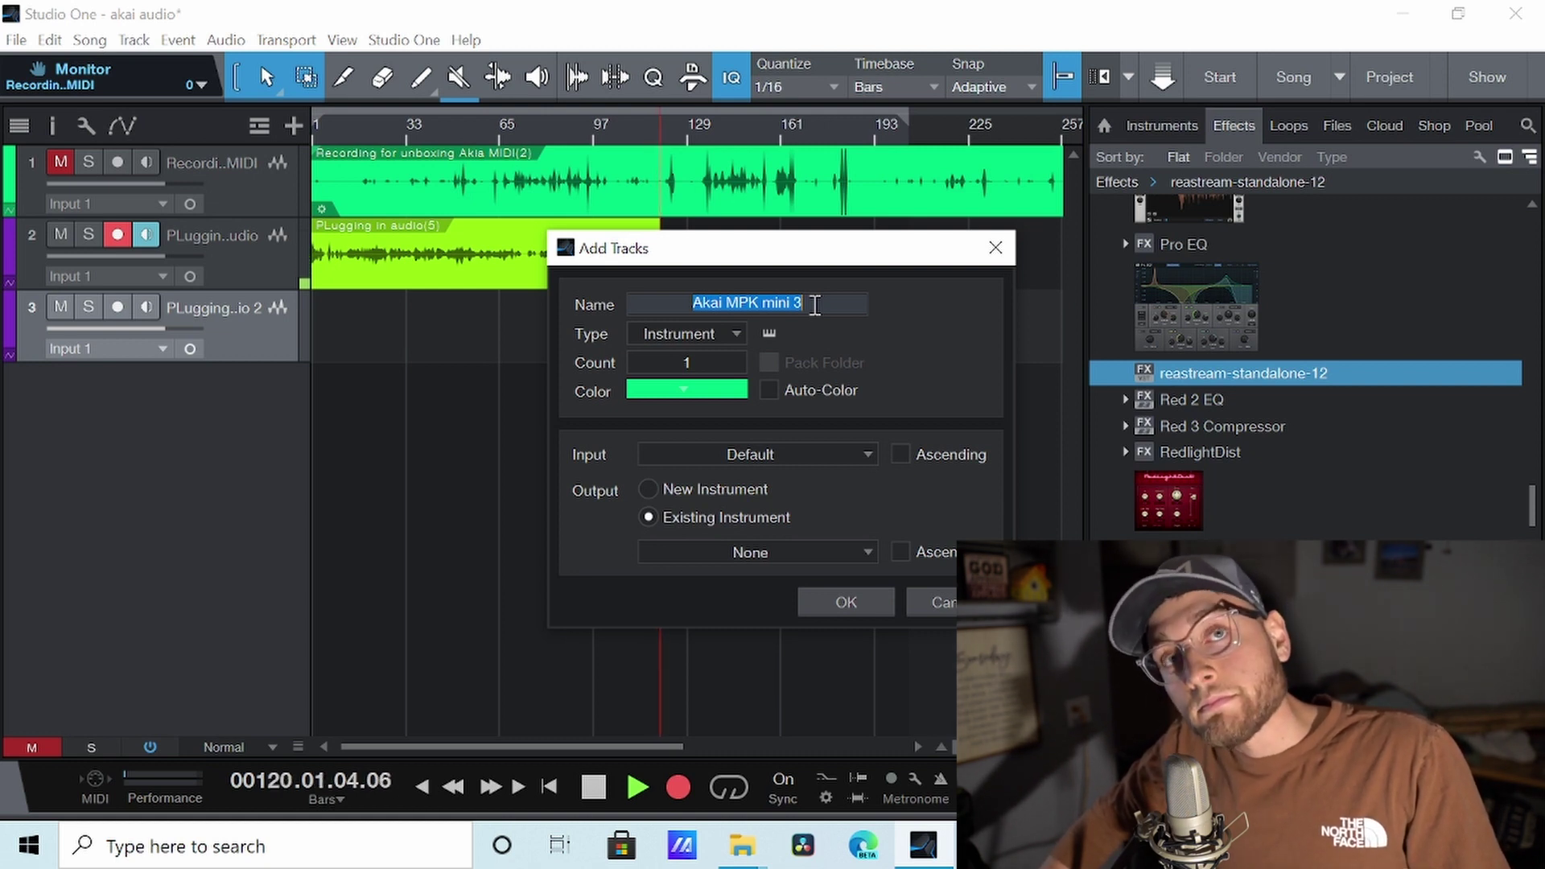
left_click(728, 331)
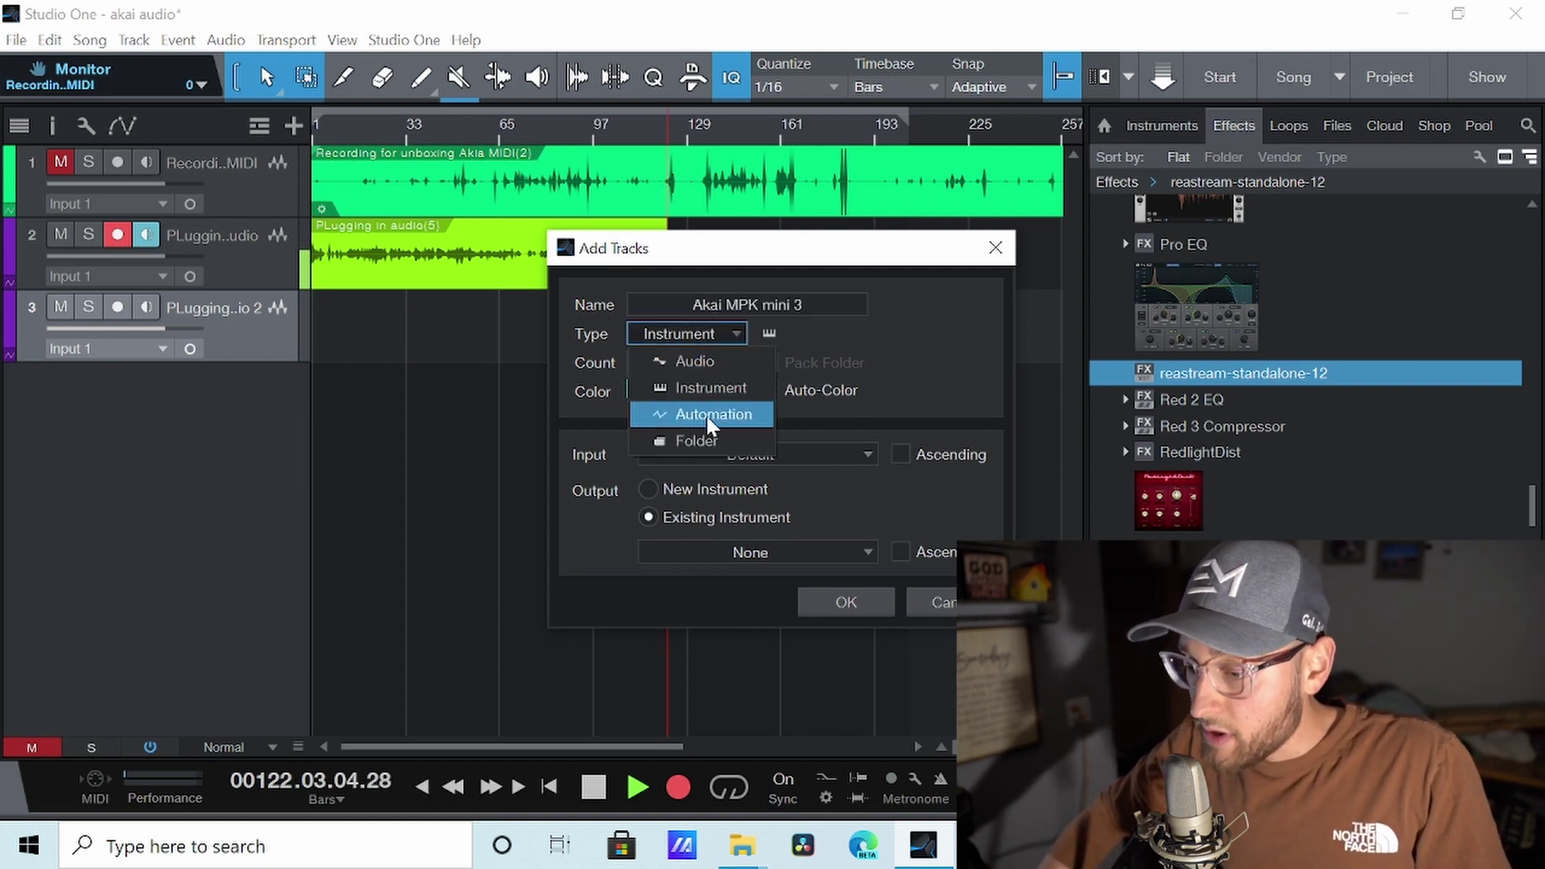
left_click(698, 391)
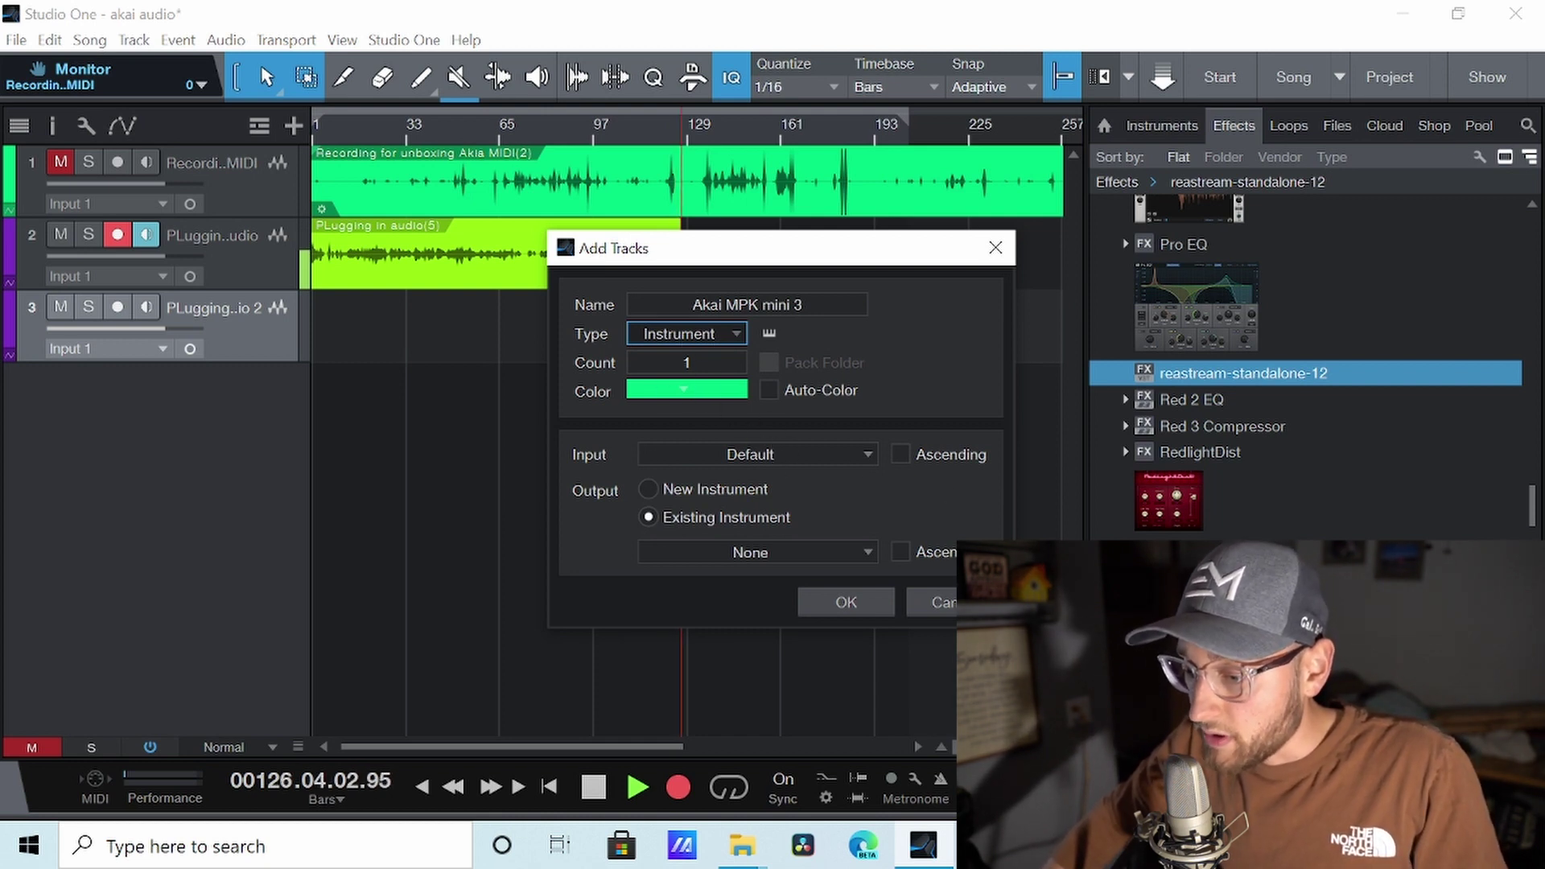
left_click(761, 456)
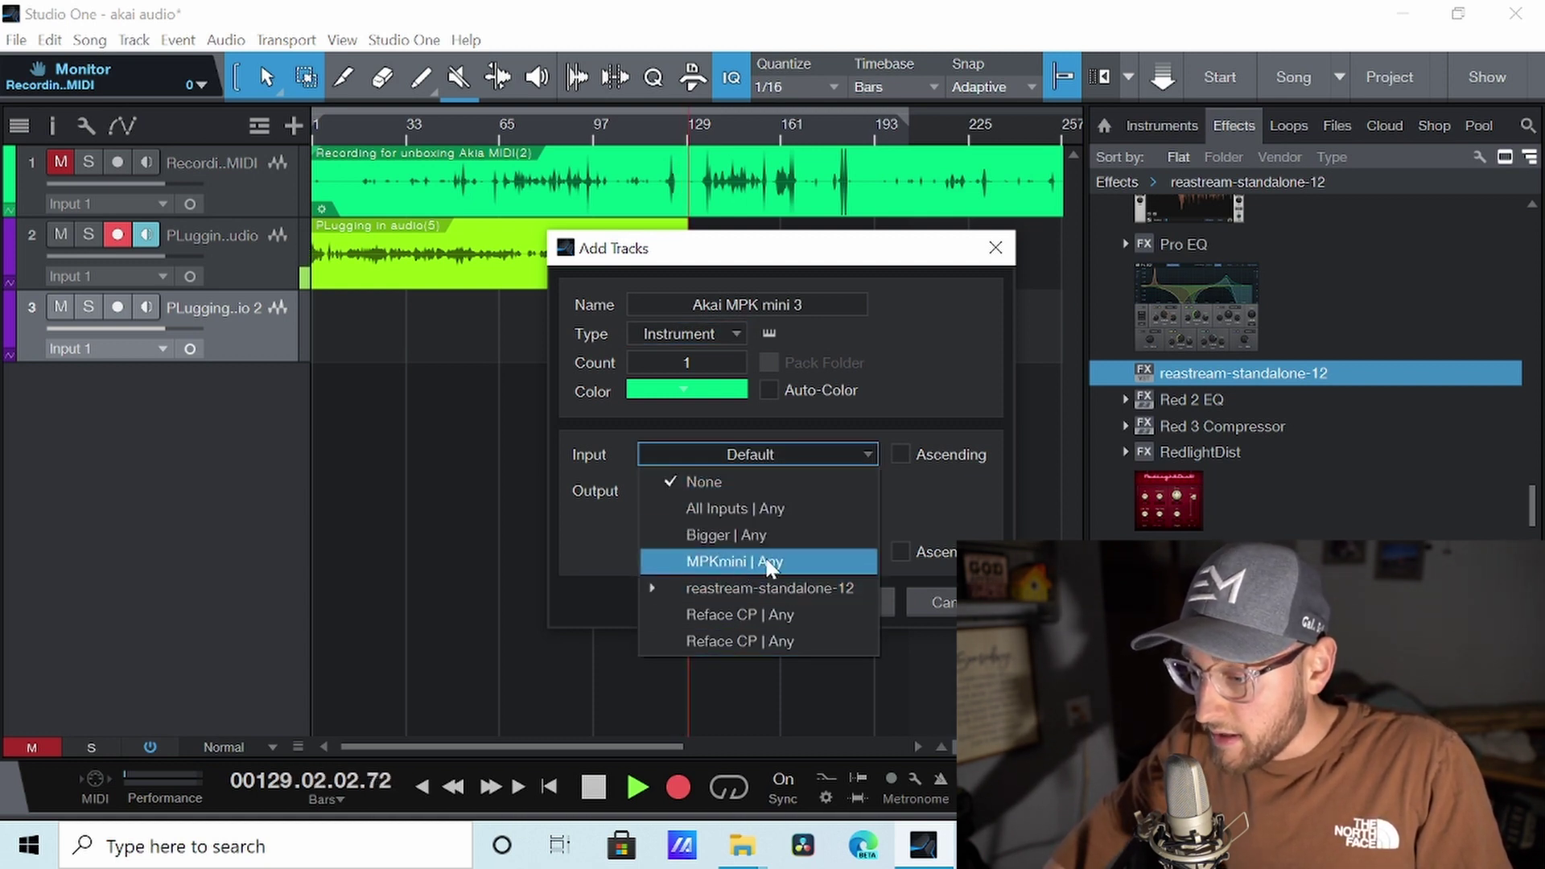
left_click(753, 563)
left_click(593, 558)
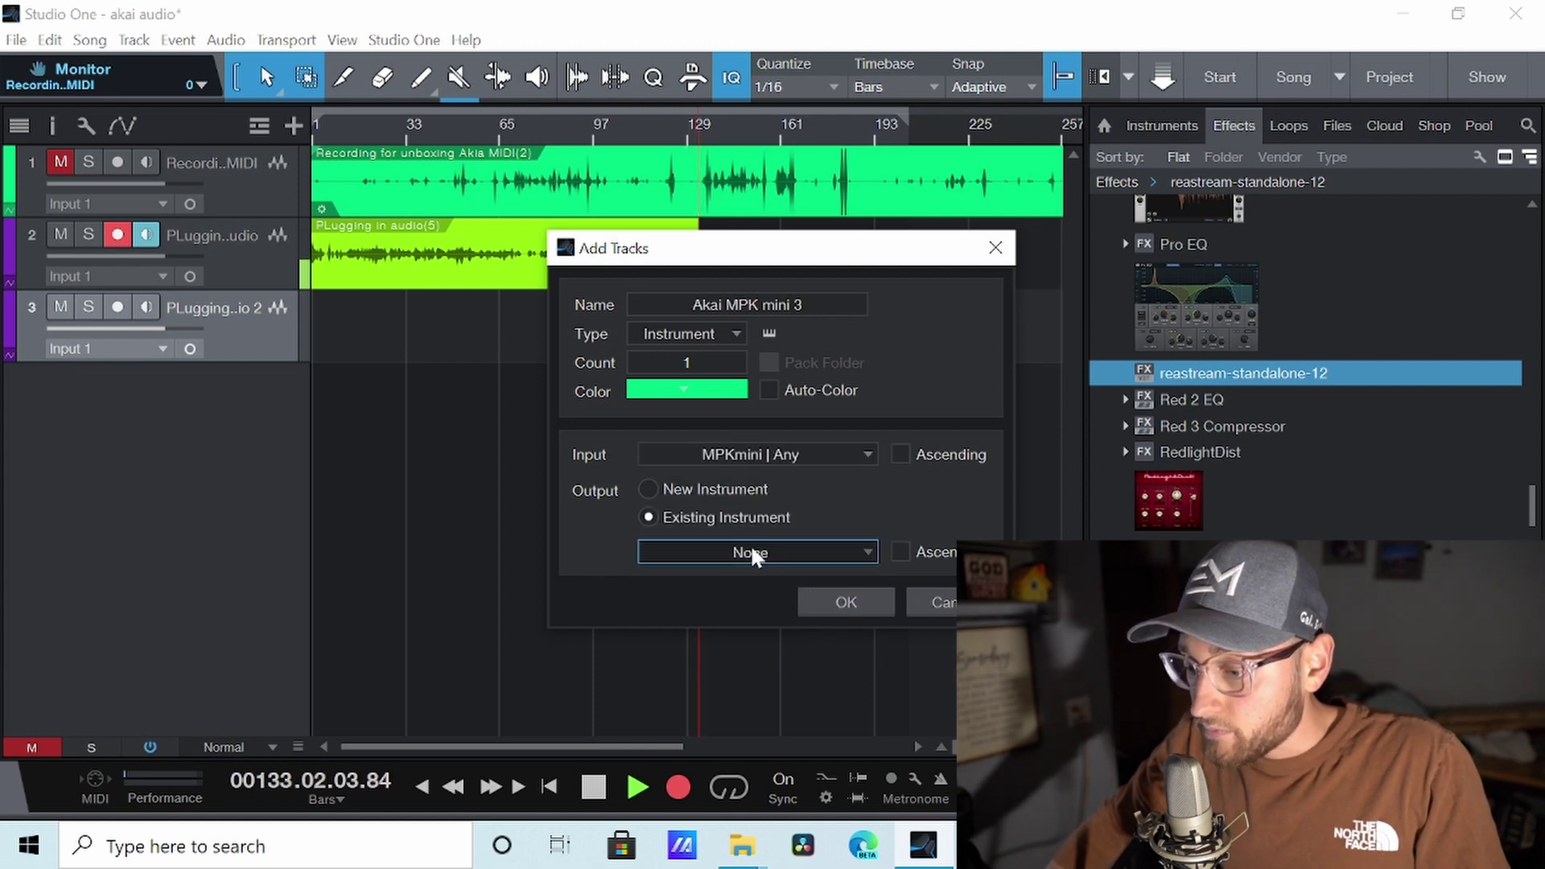
left_click(865, 610)
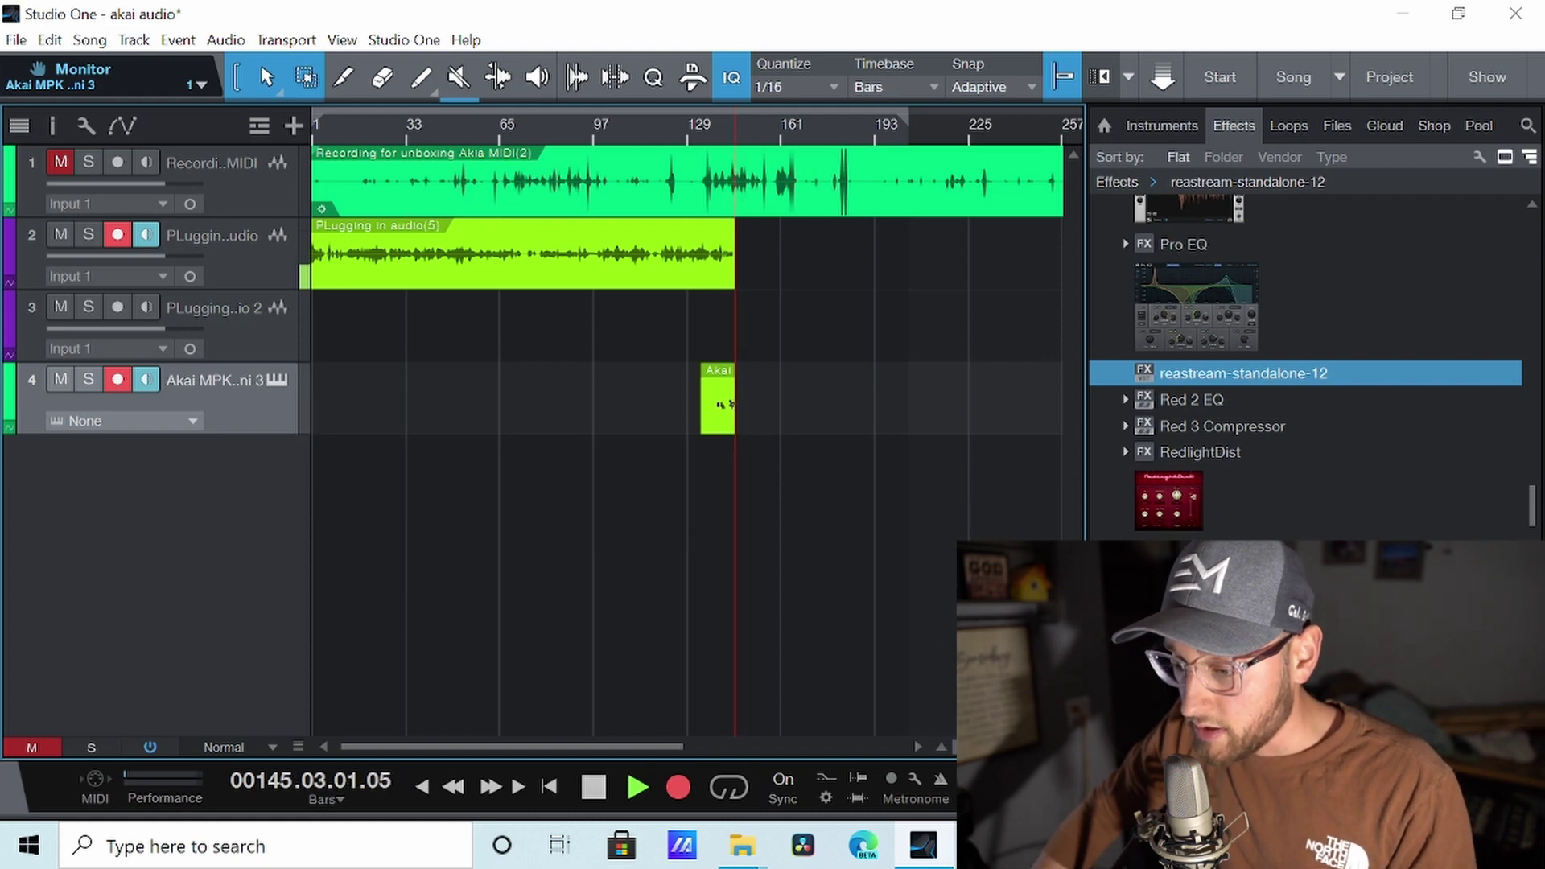
Zoom the arrangement in and back out to check the notes recording on track 4
scroll(730, 403, "up", 10)
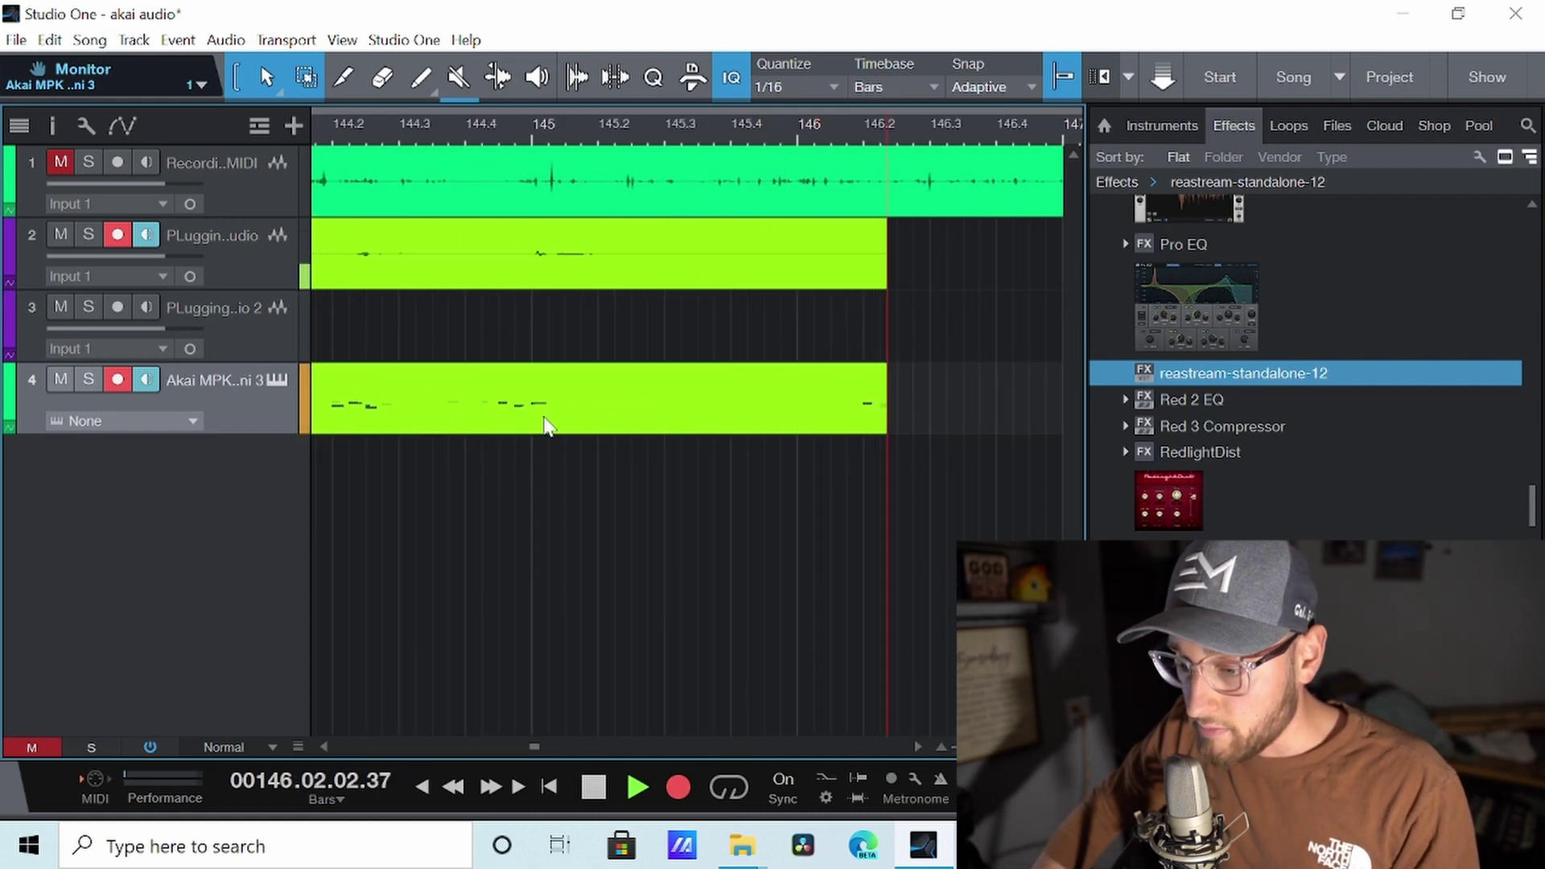
scroll(546, 426, "down", 5)
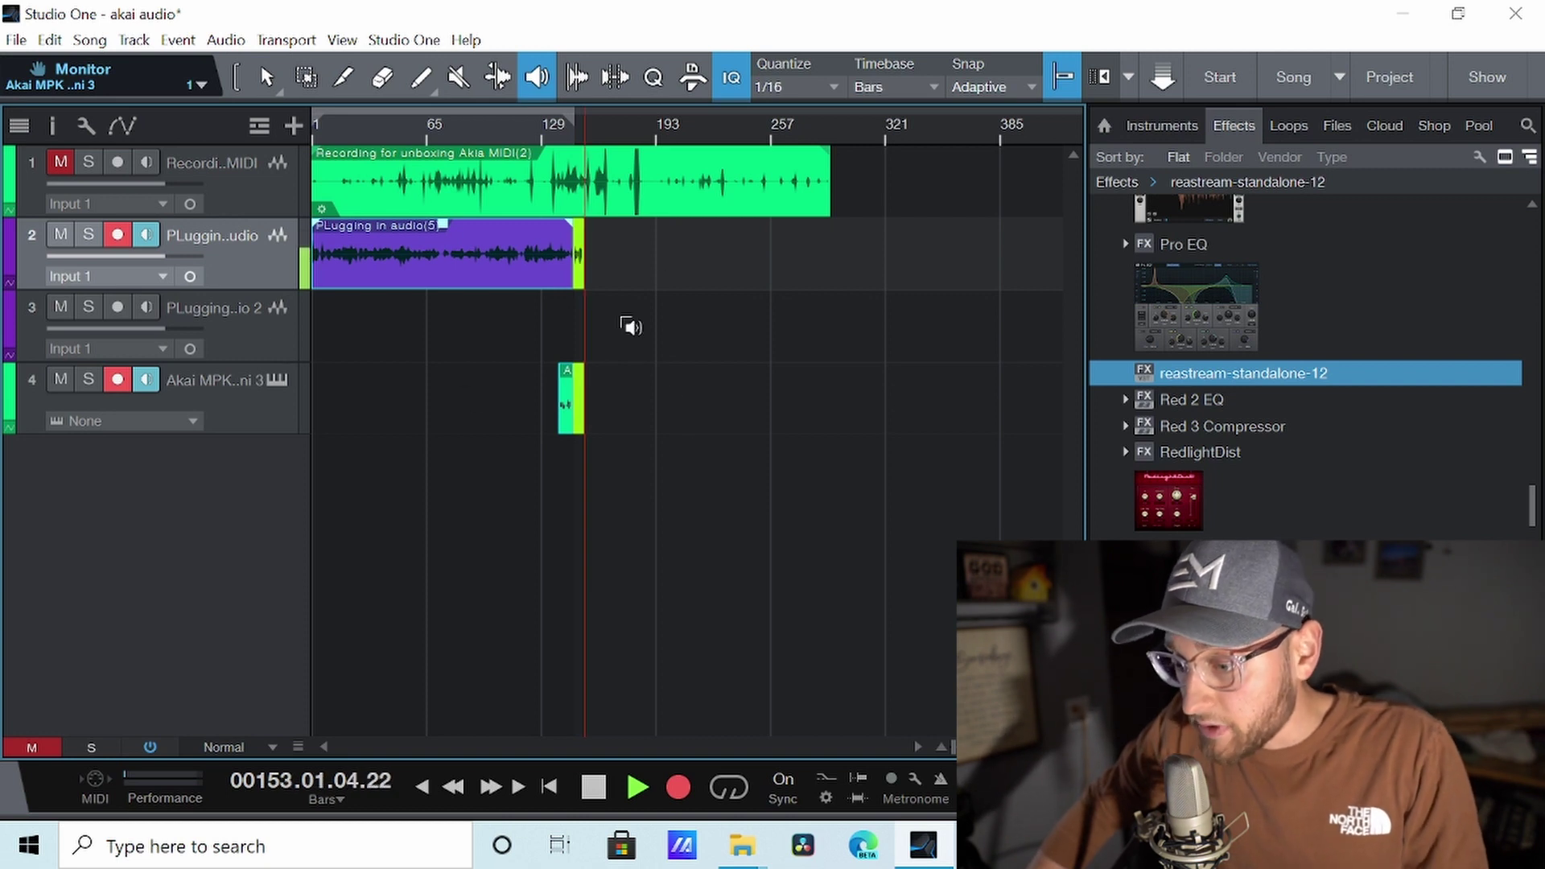
Browse Instruments to PreSonus > Presence > Strings > Violins and select Violin Full
left_click(1162, 129)
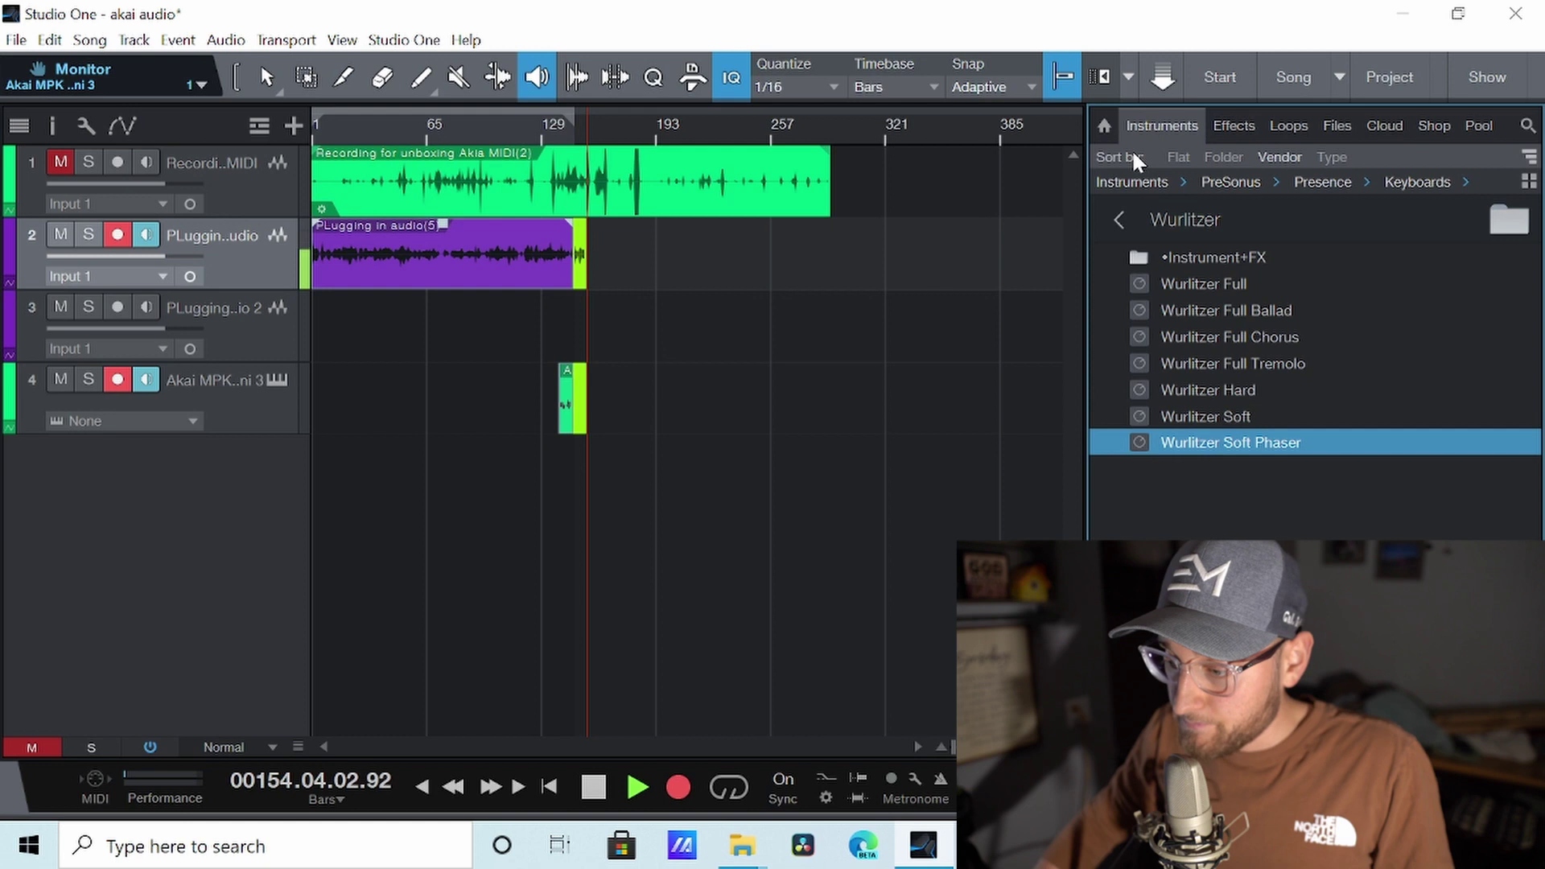
left_click(1131, 182)
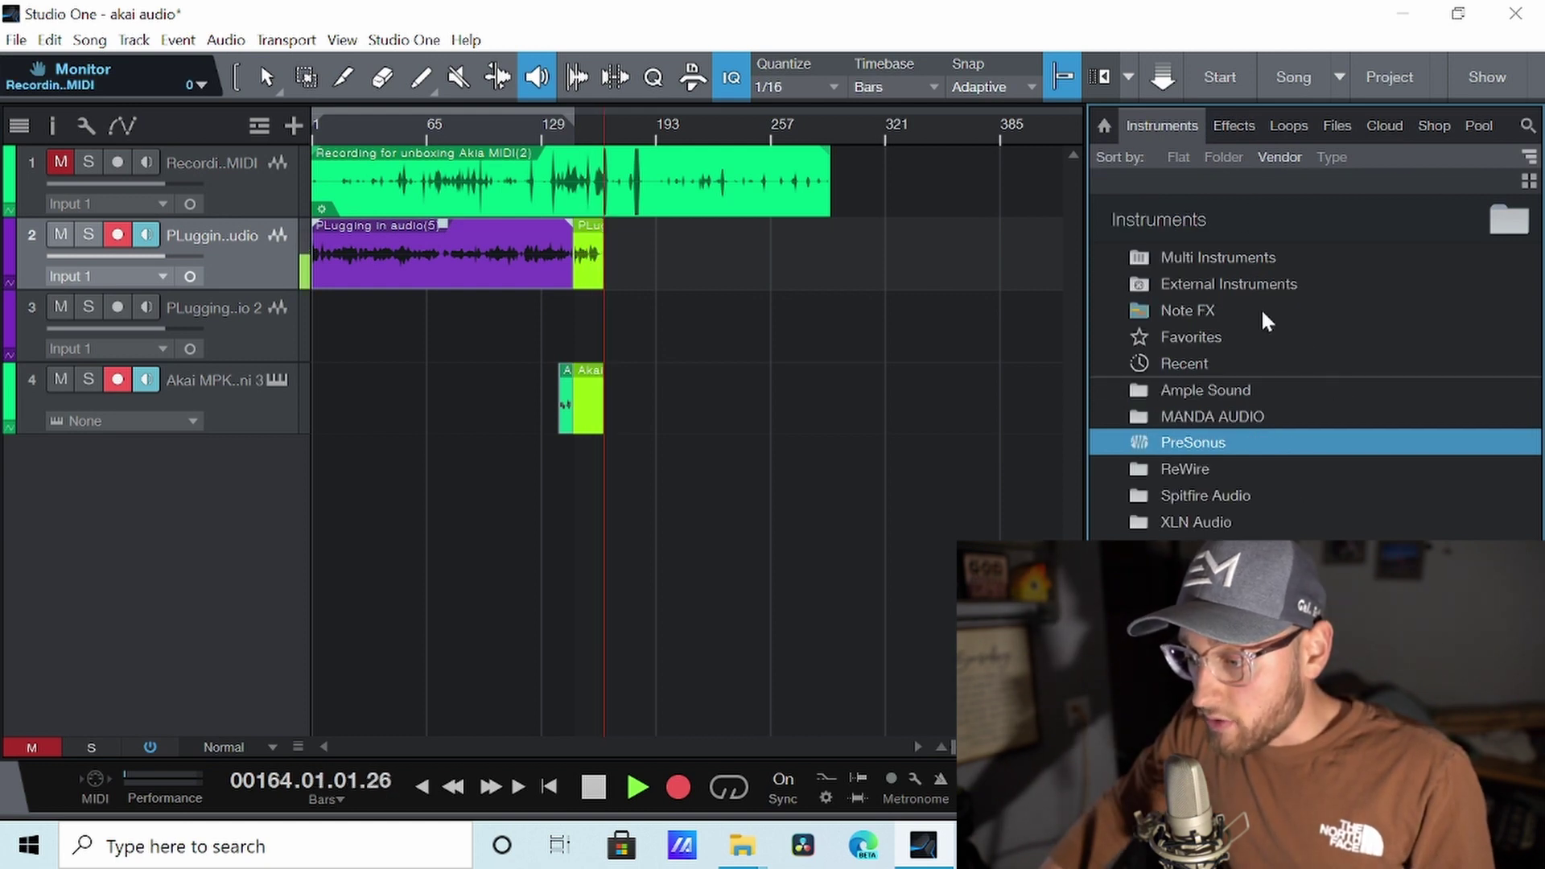
left_click(1195, 443)
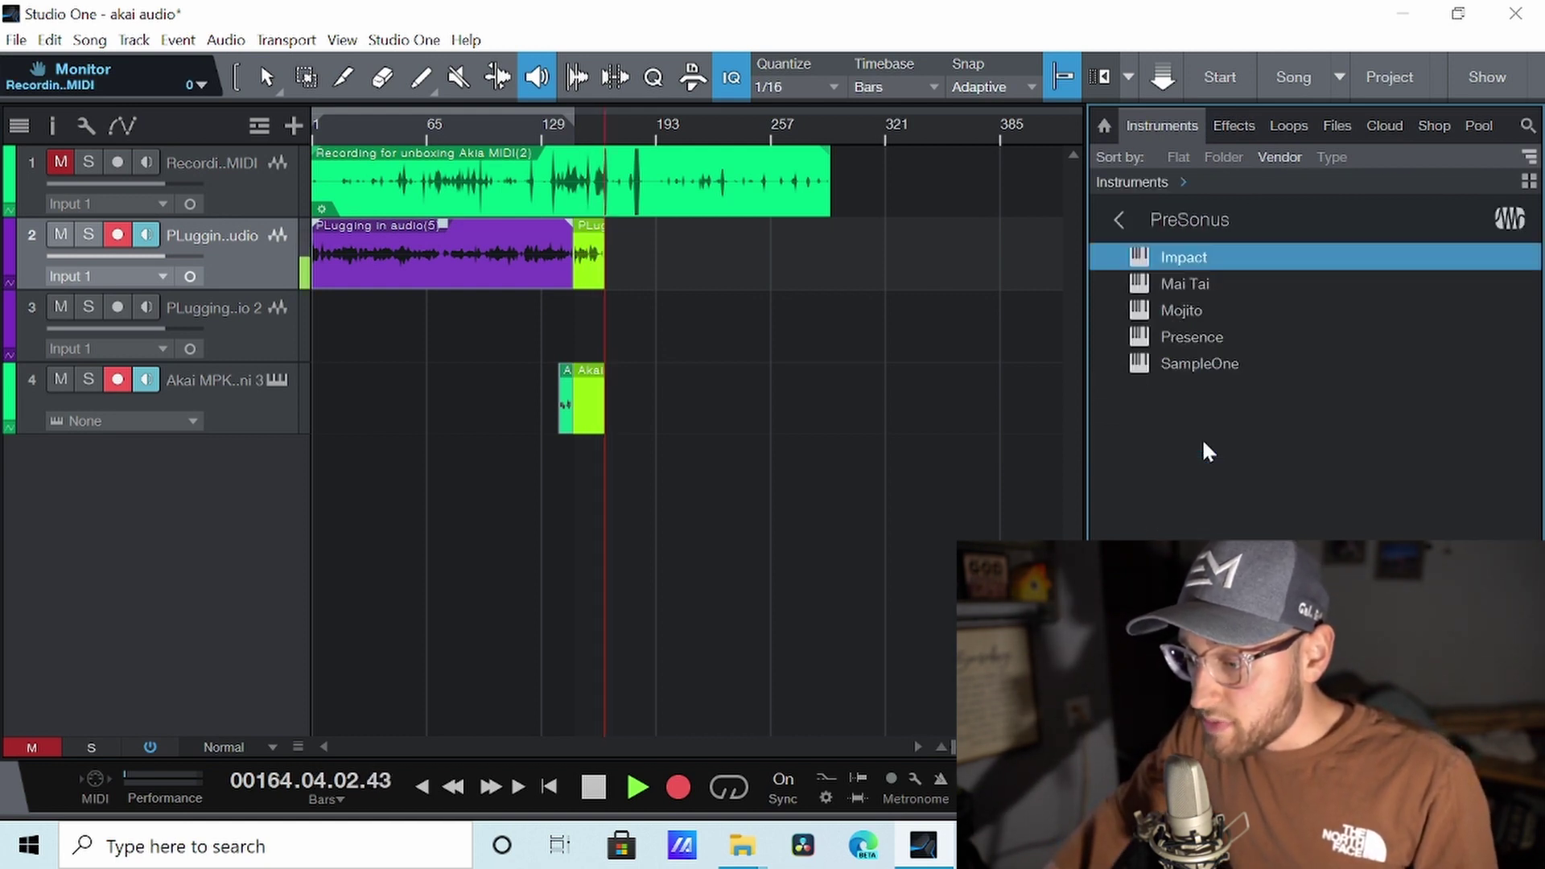
left_click(1199, 338)
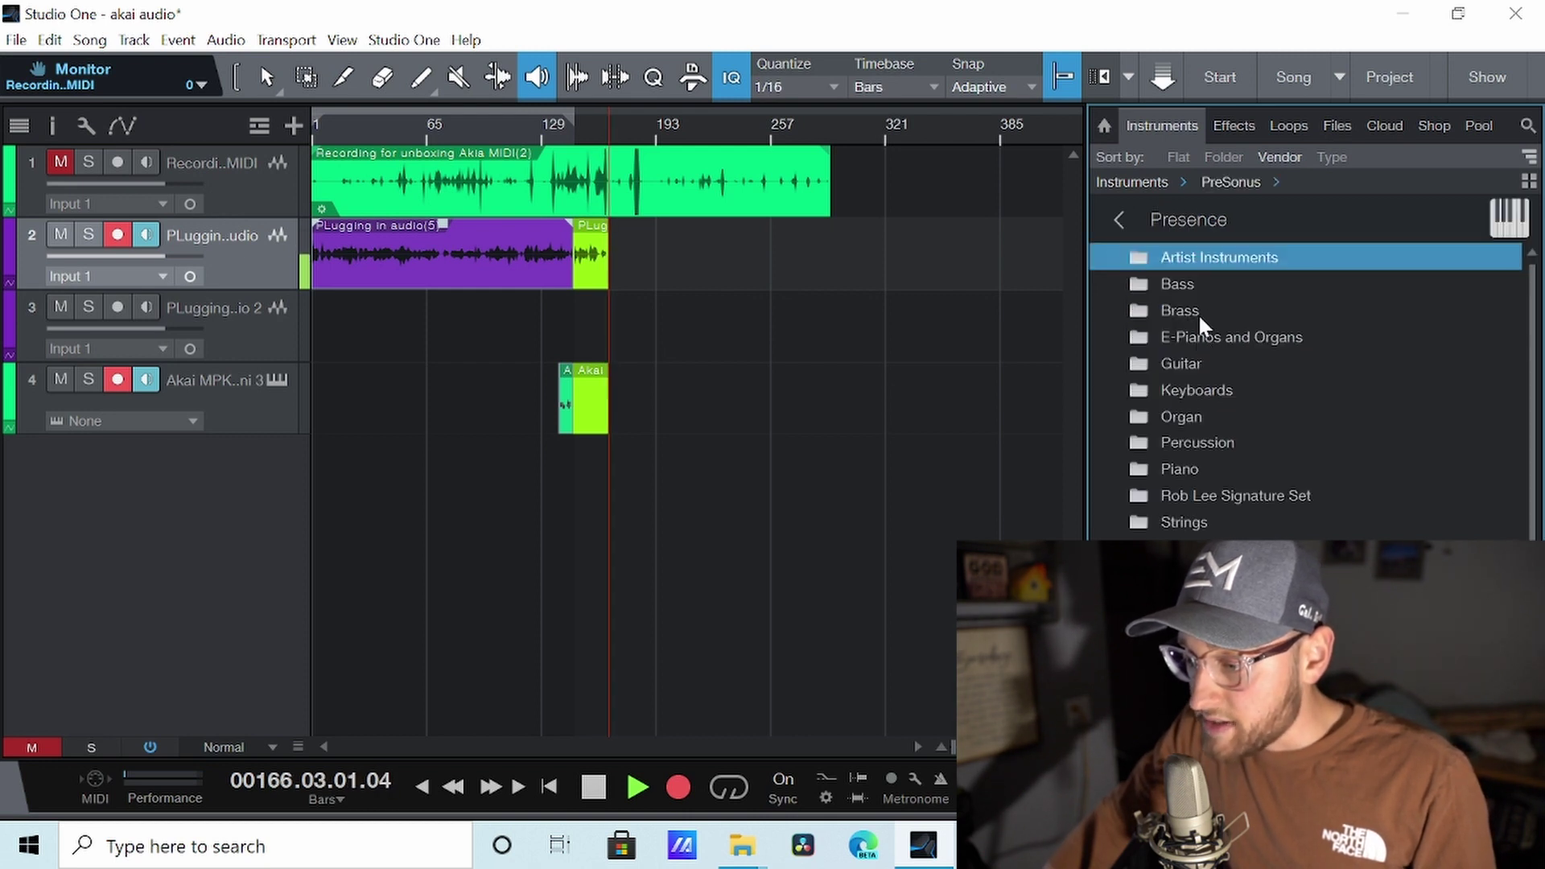
scroll(1243, 386, "down", 3)
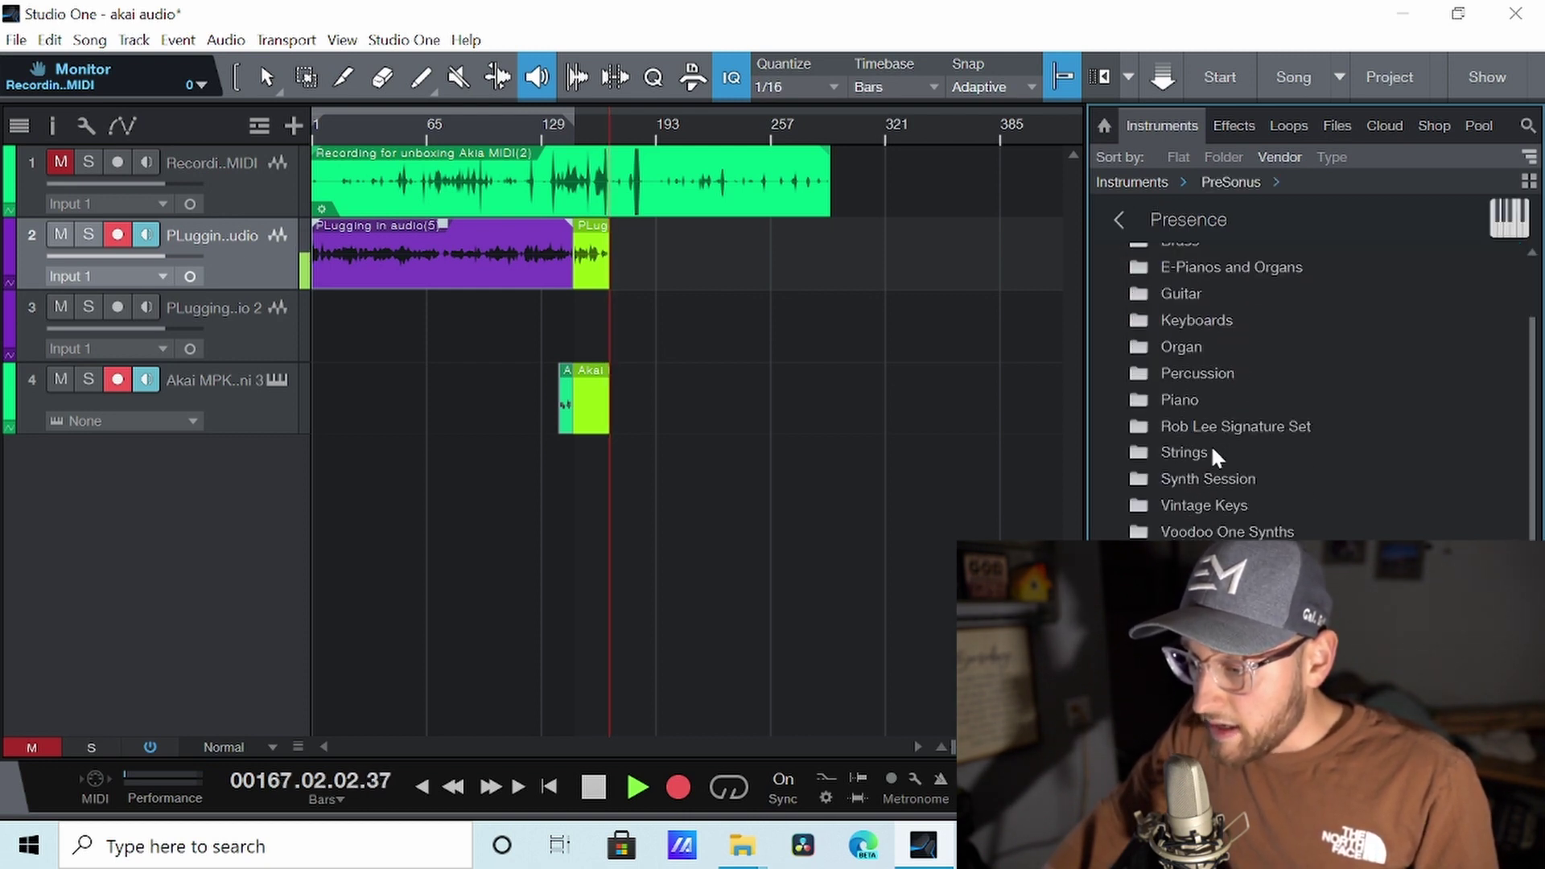
left_click(1181, 454)
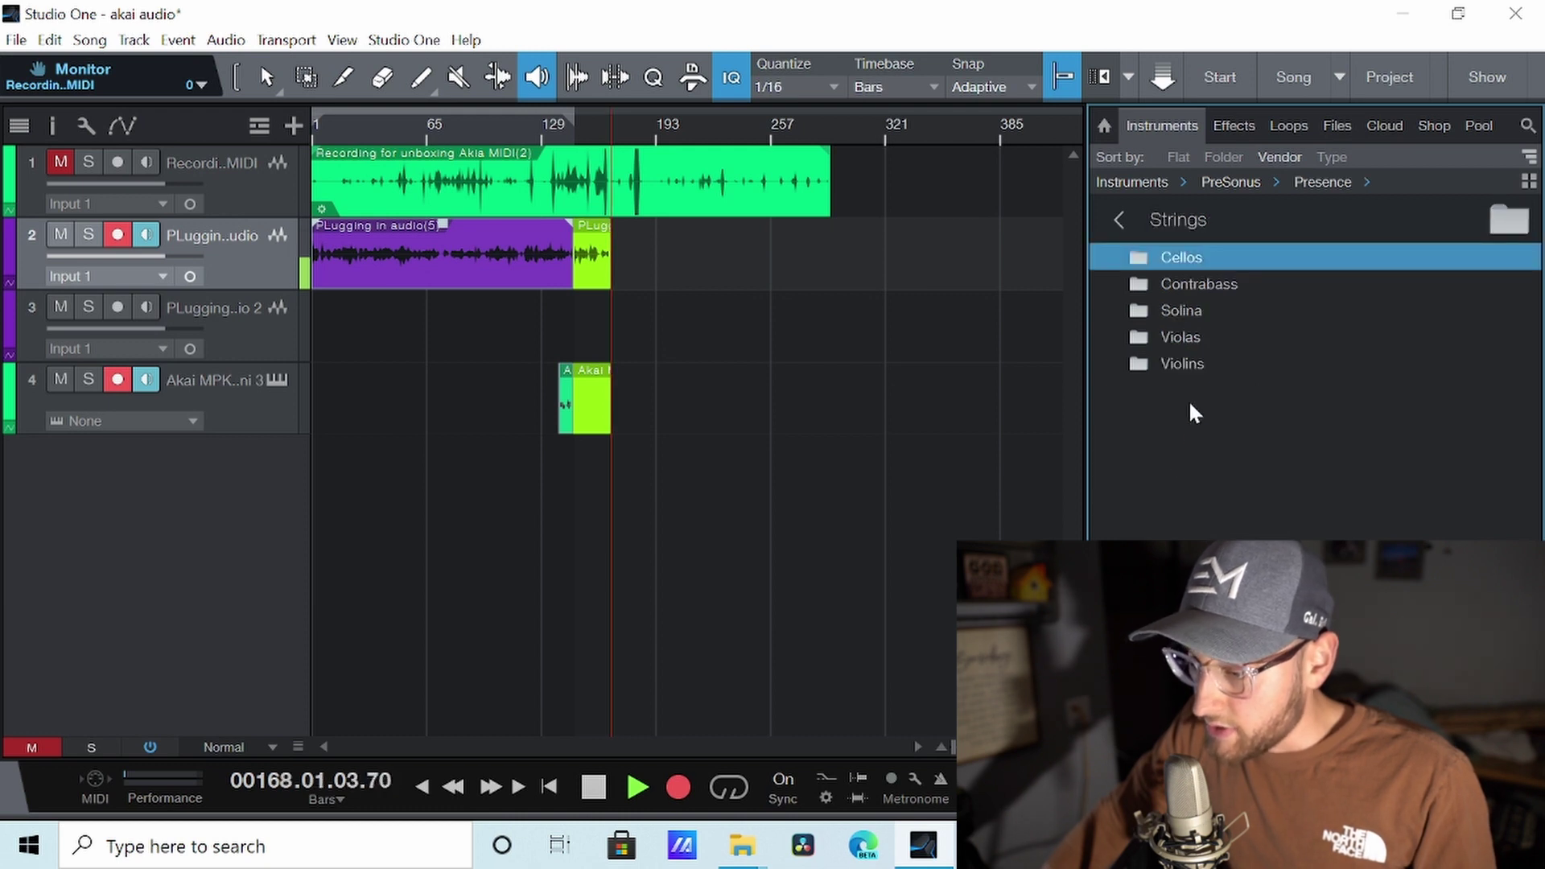
left_click(1180, 364)
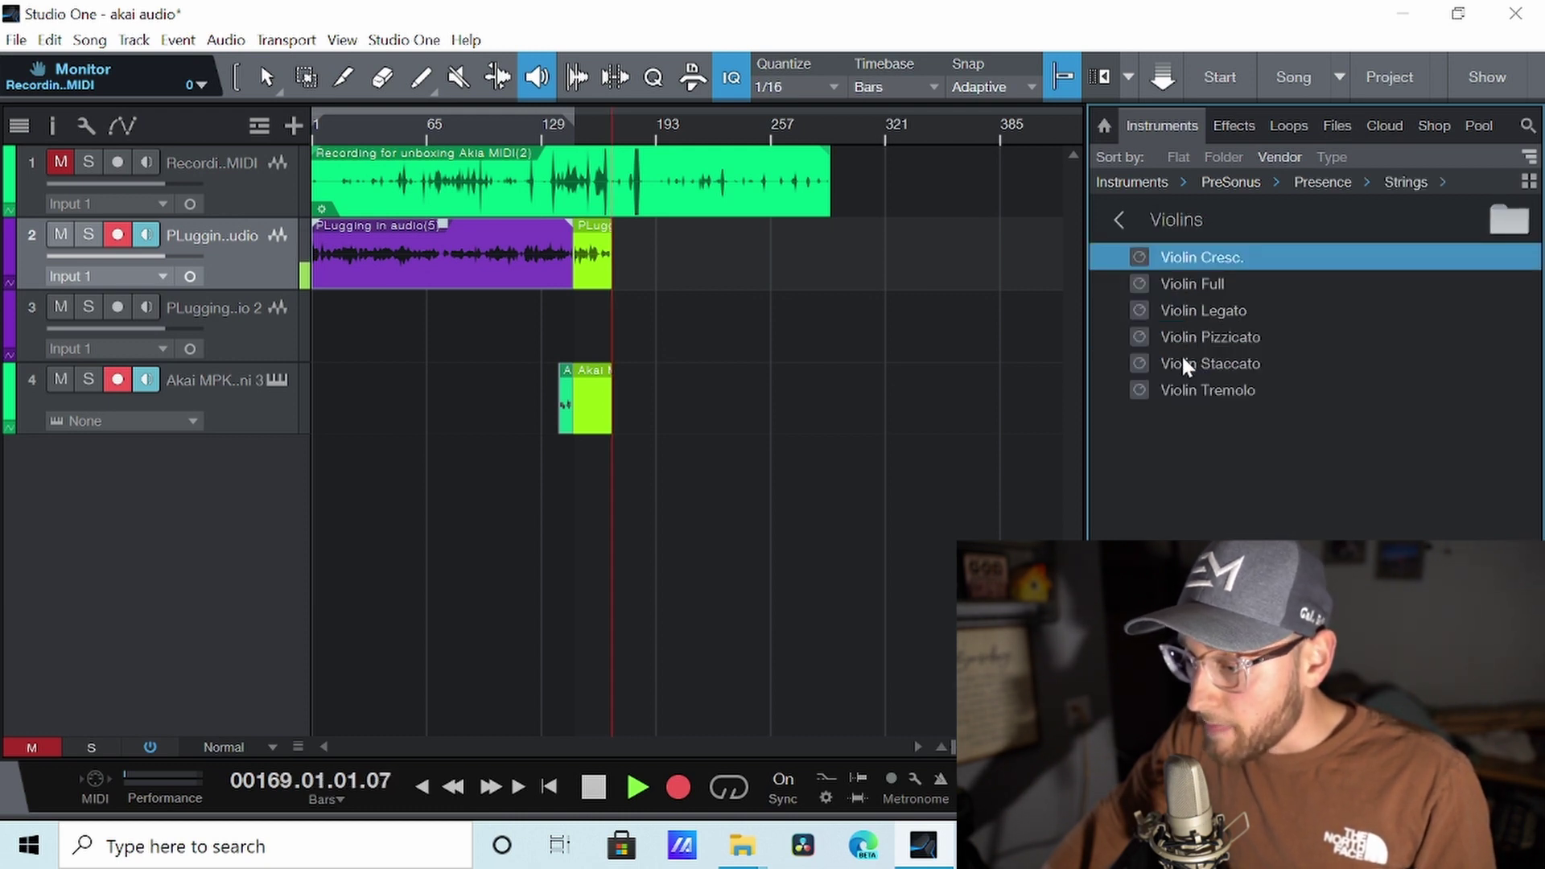
left_click(1229, 318)
left_click(1219, 288)
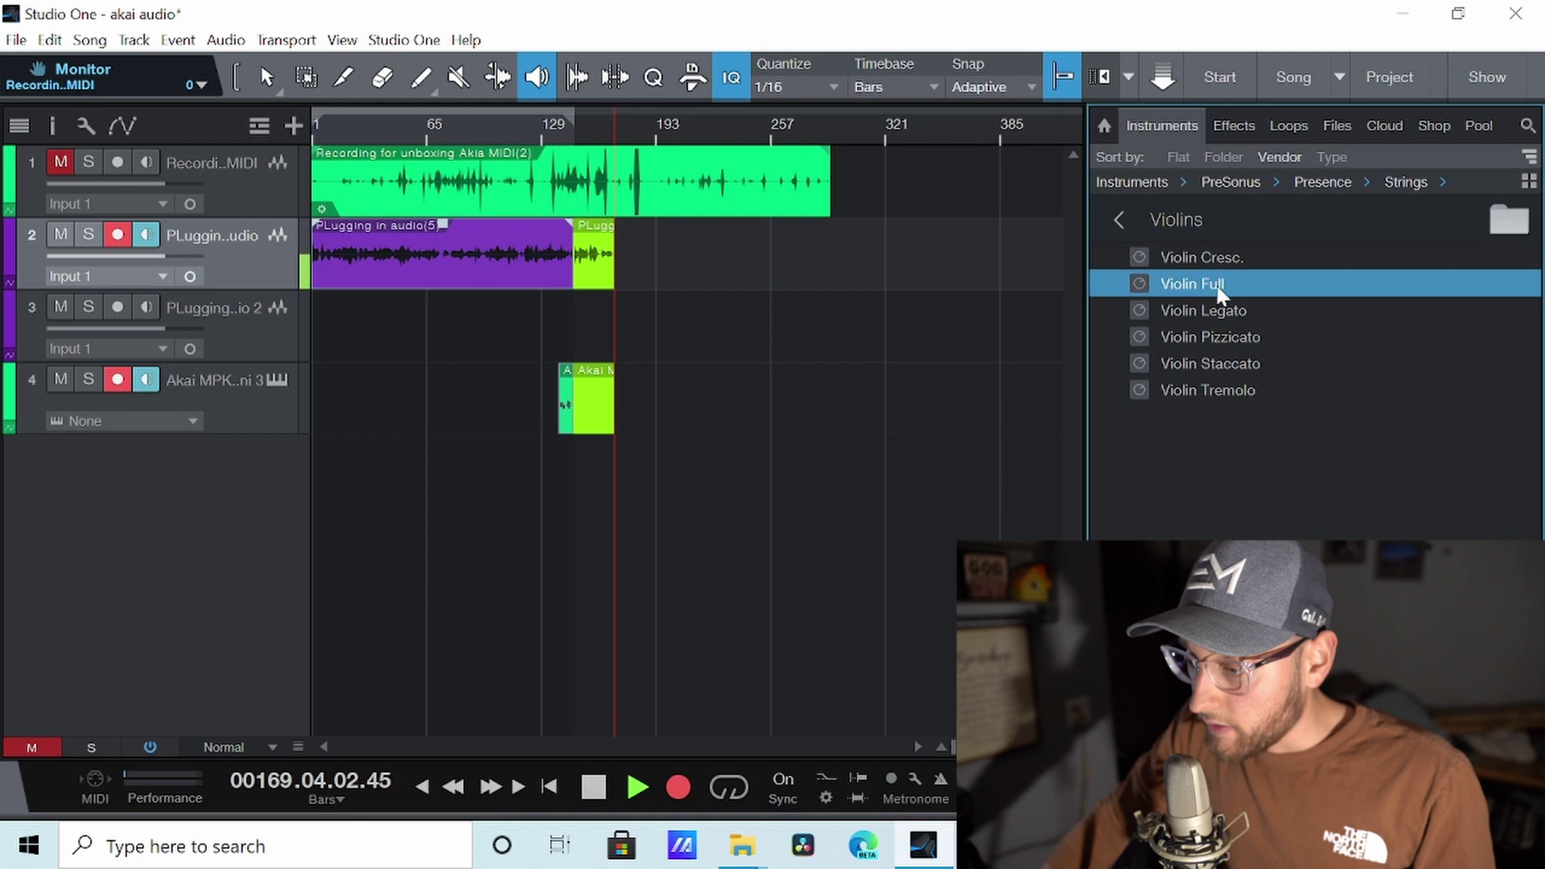
Drag Violin Full onto track 4 to load it in Presence, then reposition the Presence window
left_click_drag(1243, 290, 644, 413)
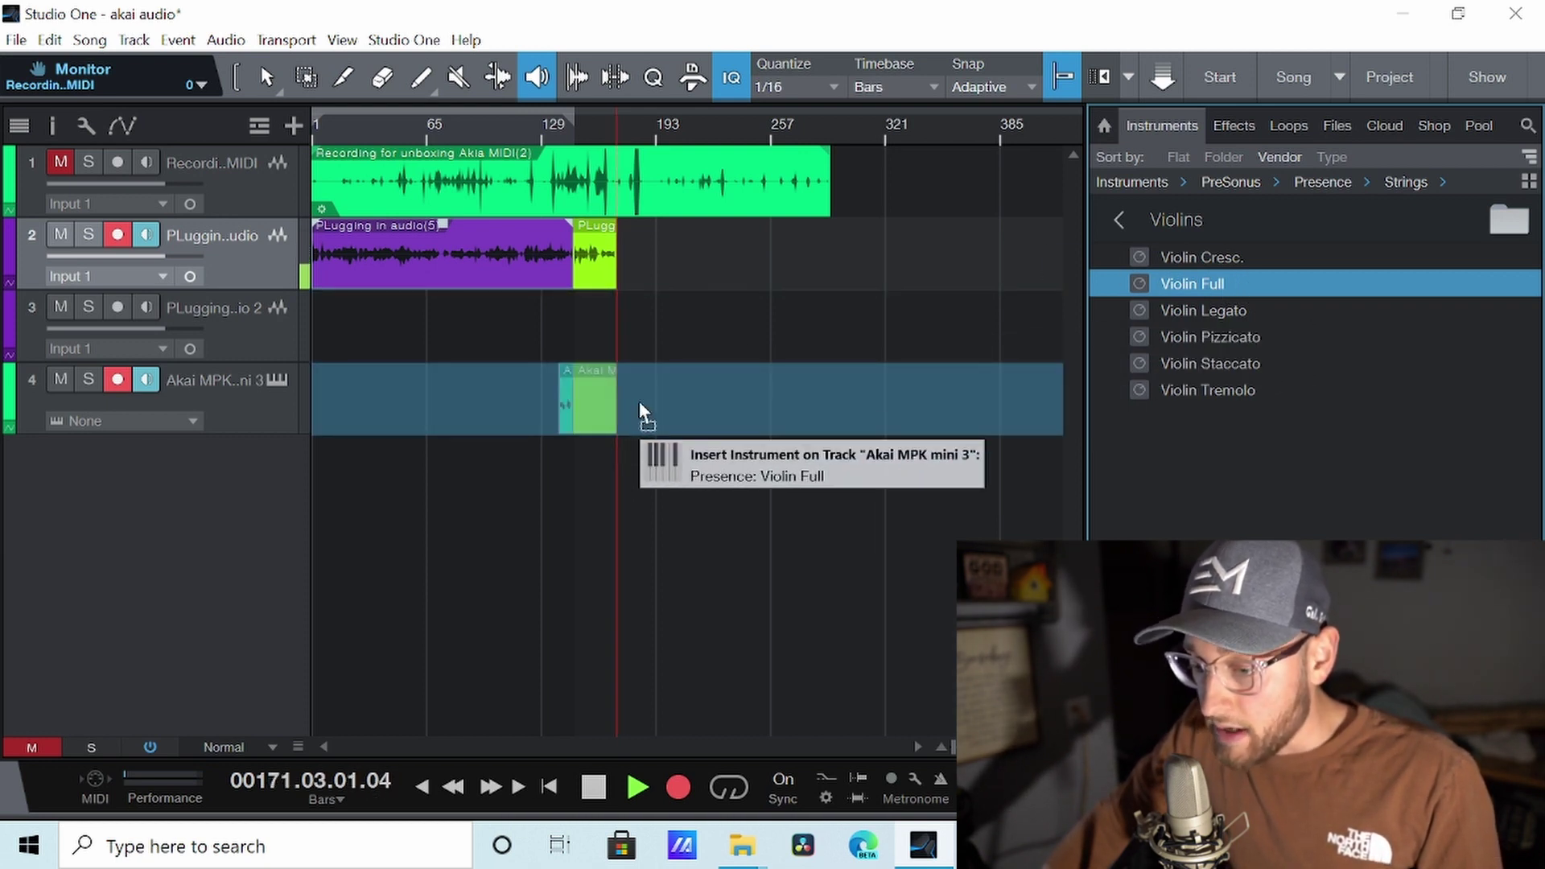
left_click_drag(639, 402, 639, 403)
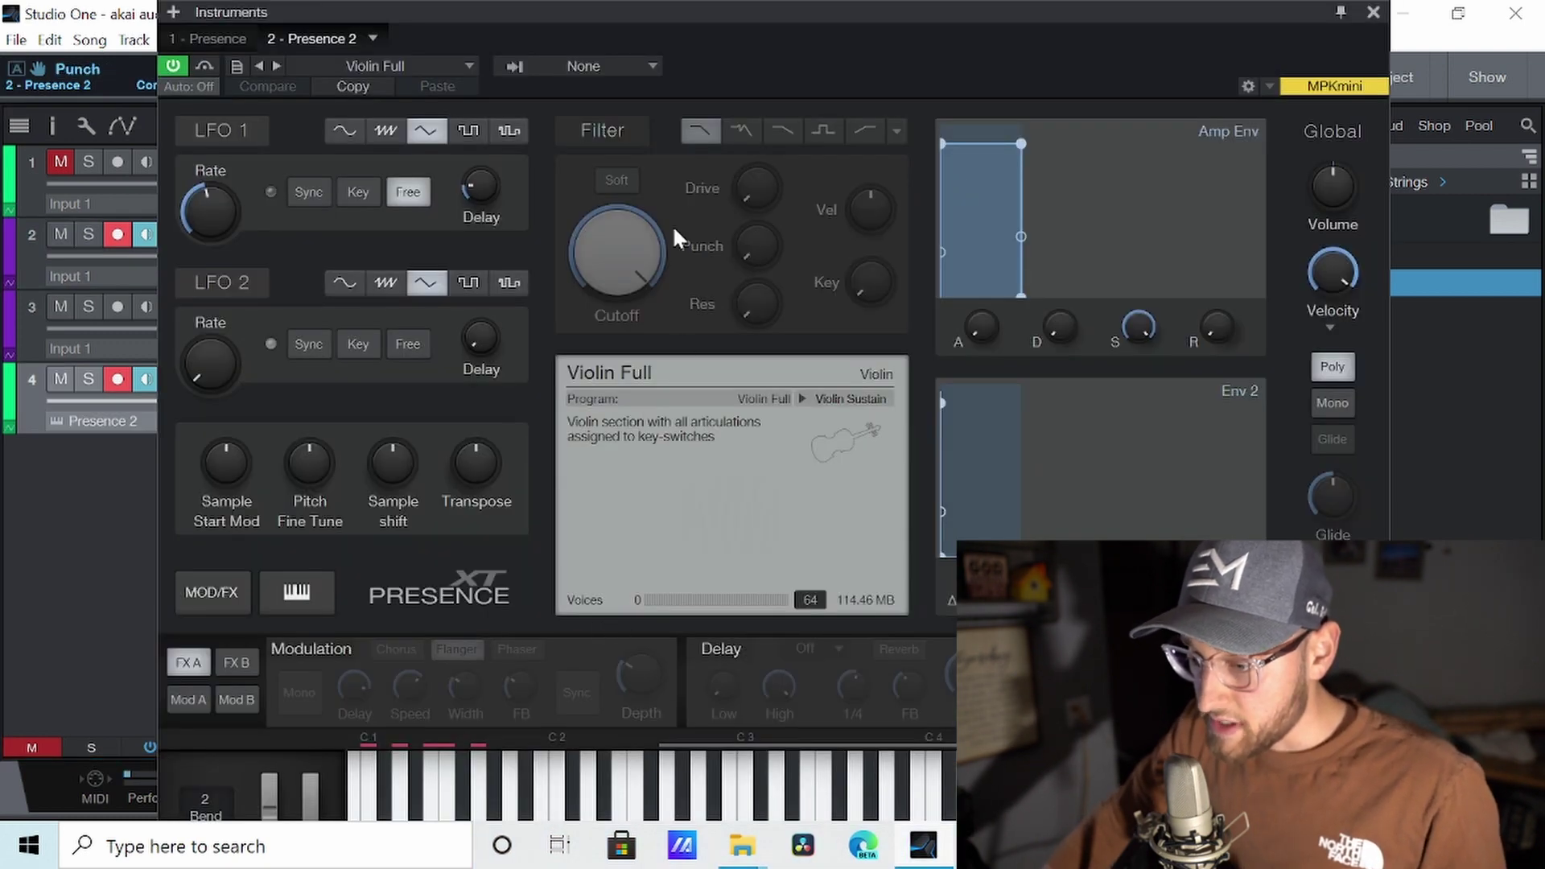
left_click_drag(887, 9, 902, 7)
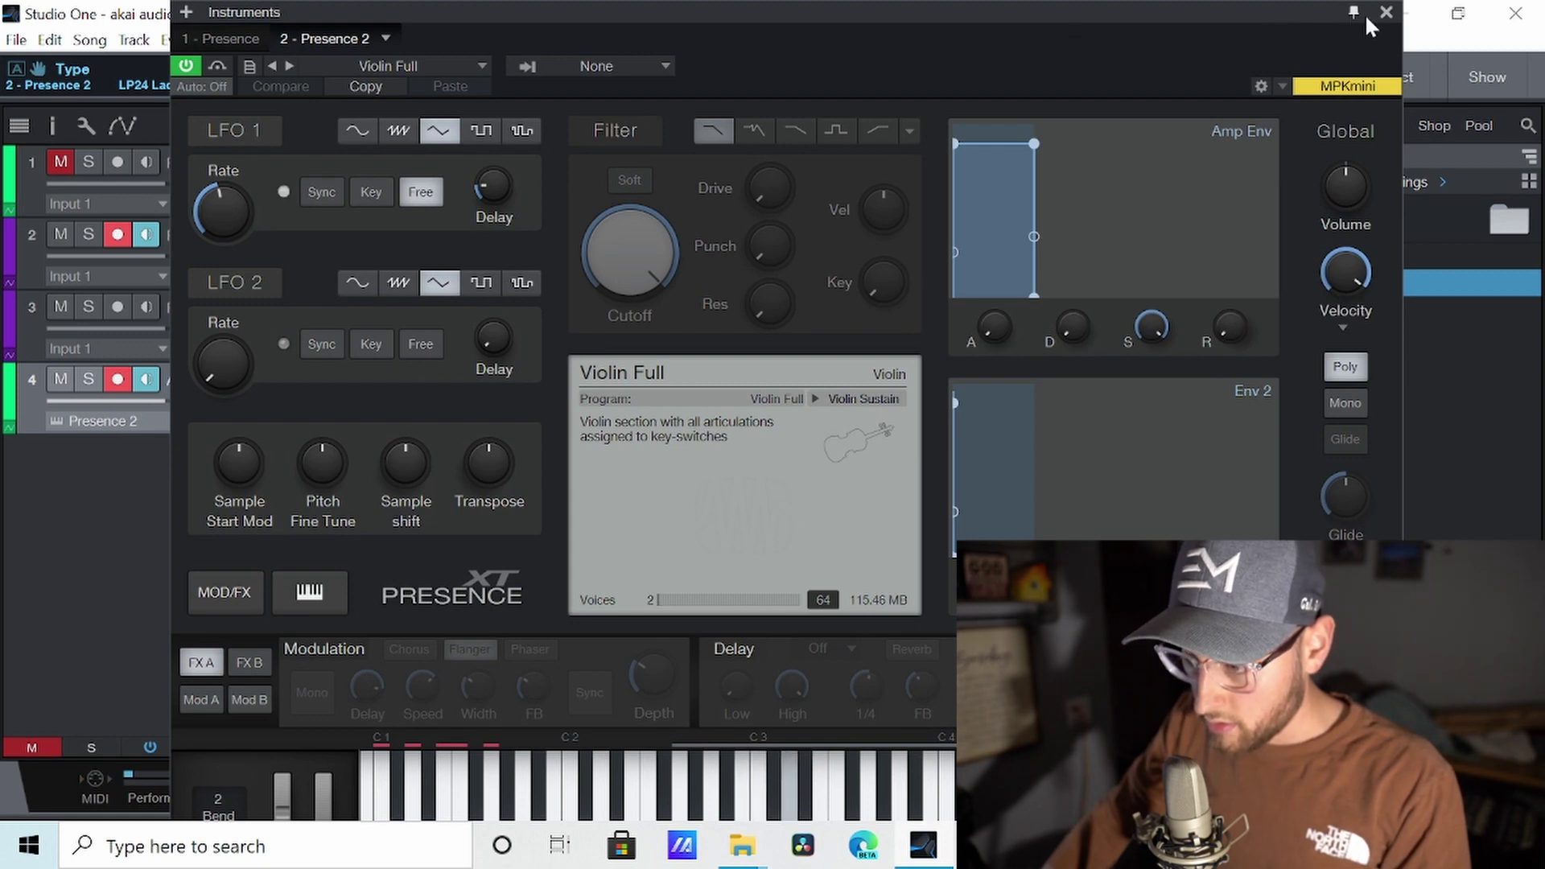
left_click_drag(1262, 14, 1440, 46)
Close Presence, switch to the arrow tool, and navigate the browser back to the vendor list
left_click(1443, 41)
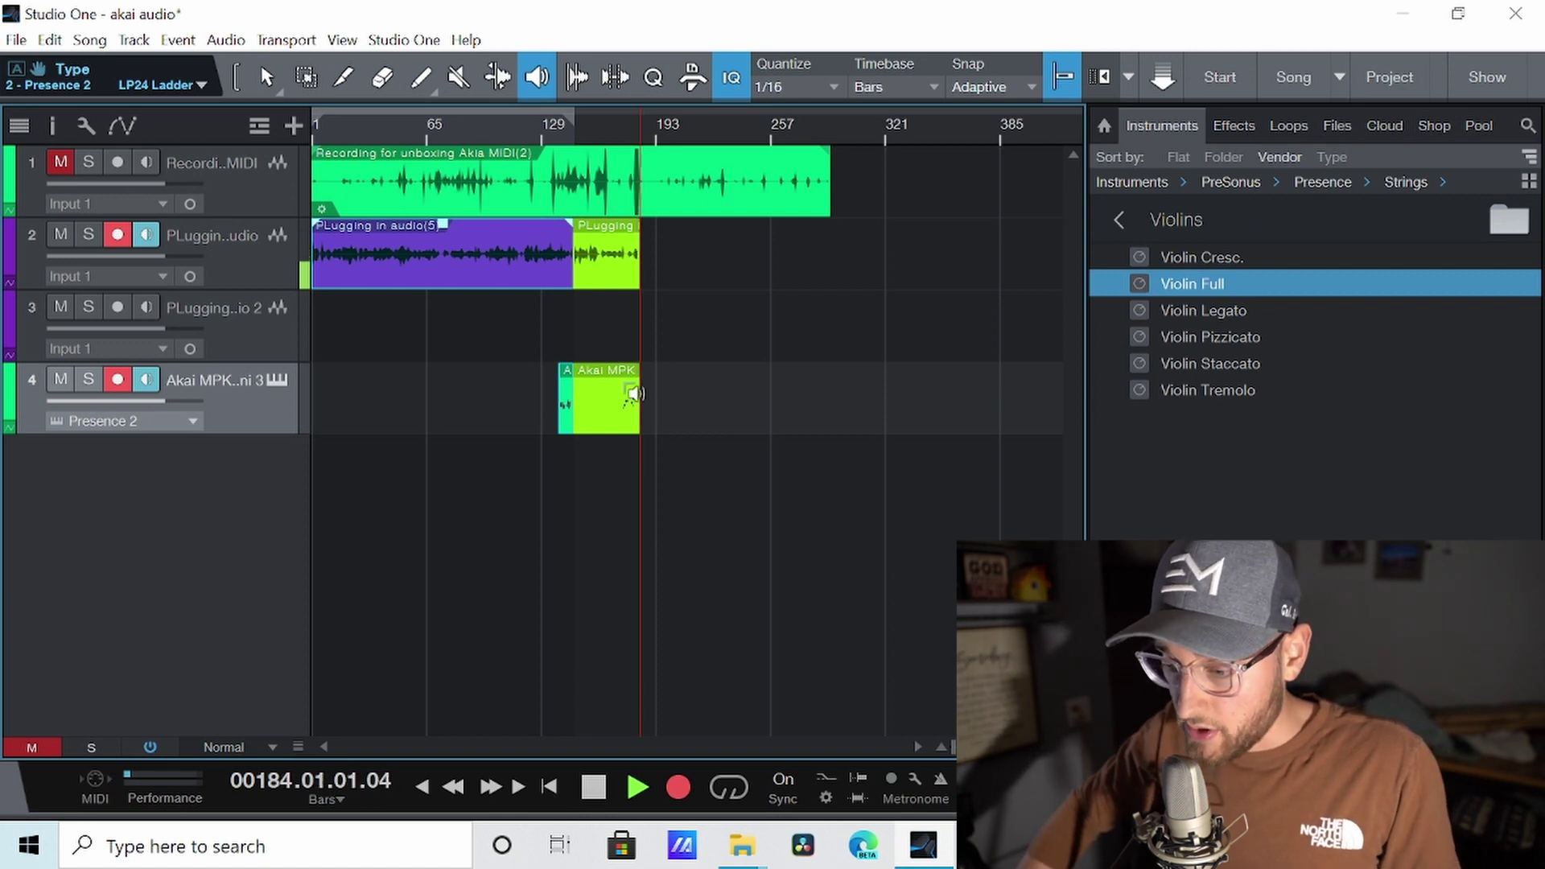
key("1")
left_click(1119, 220)
left_click(1120, 219)
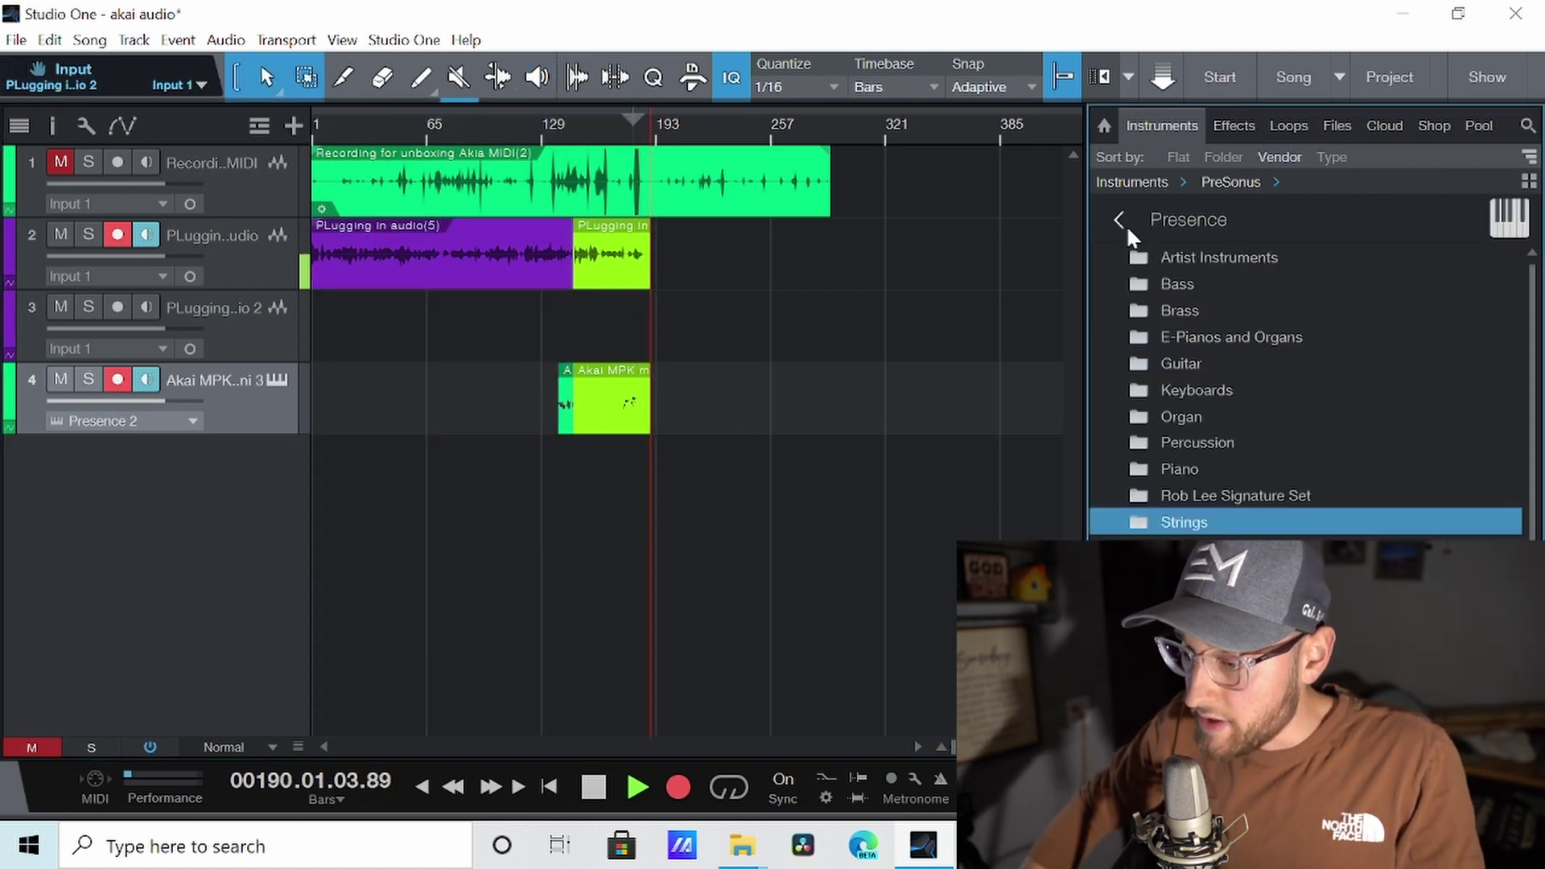
scroll(1246, 451, "down", 2)
left_click(1117, 222)
left_click(1115, 223)
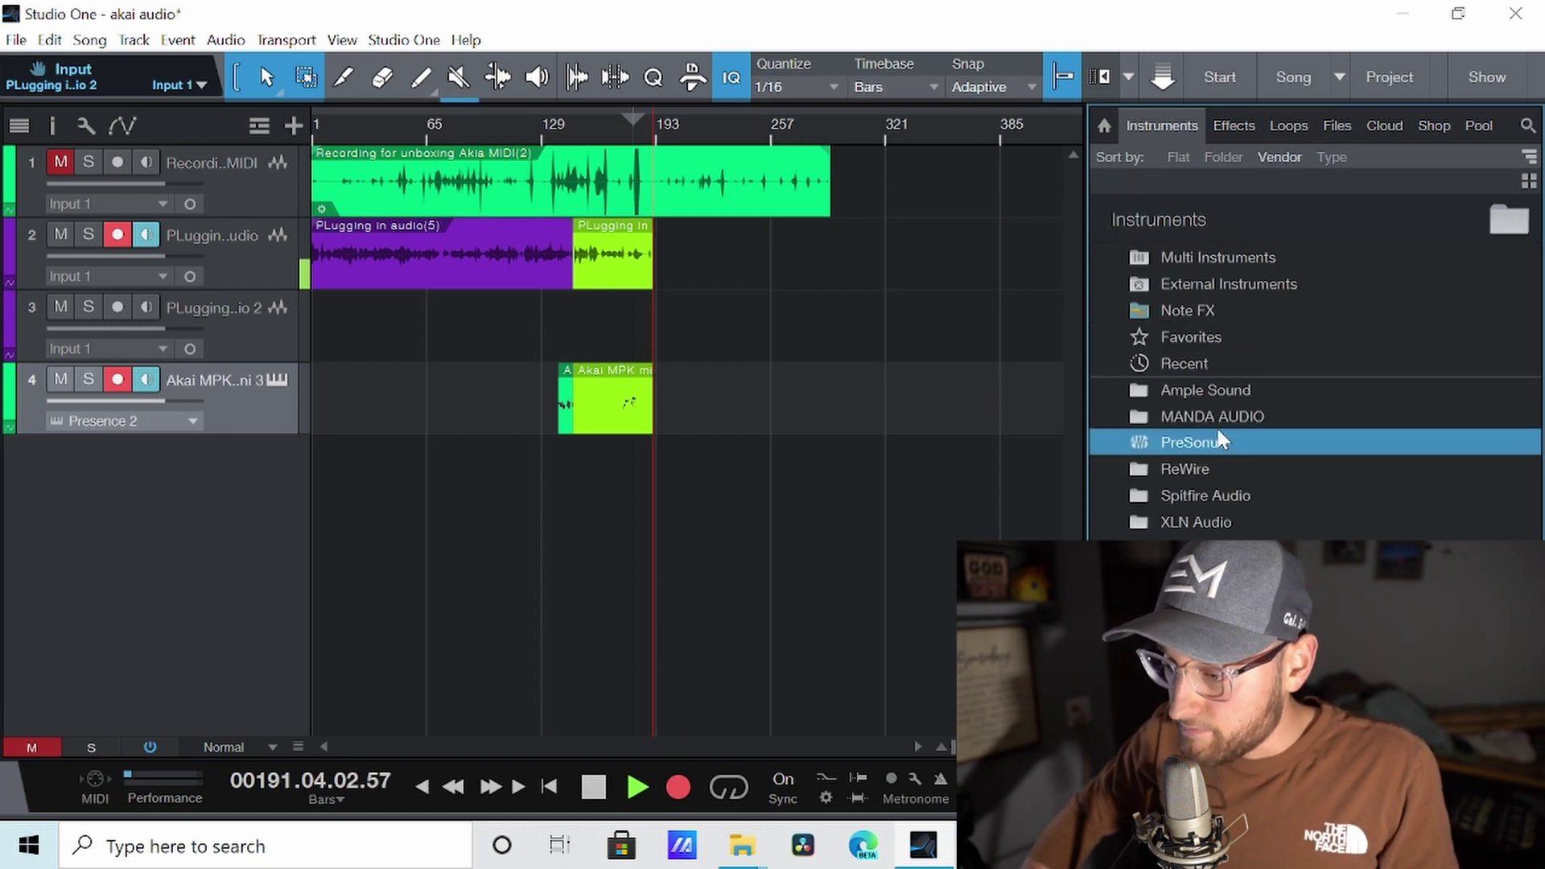
Drag Addictive Keys from XLN Audio onto track 4, replacing Presence 2
double_click(1213, 523)
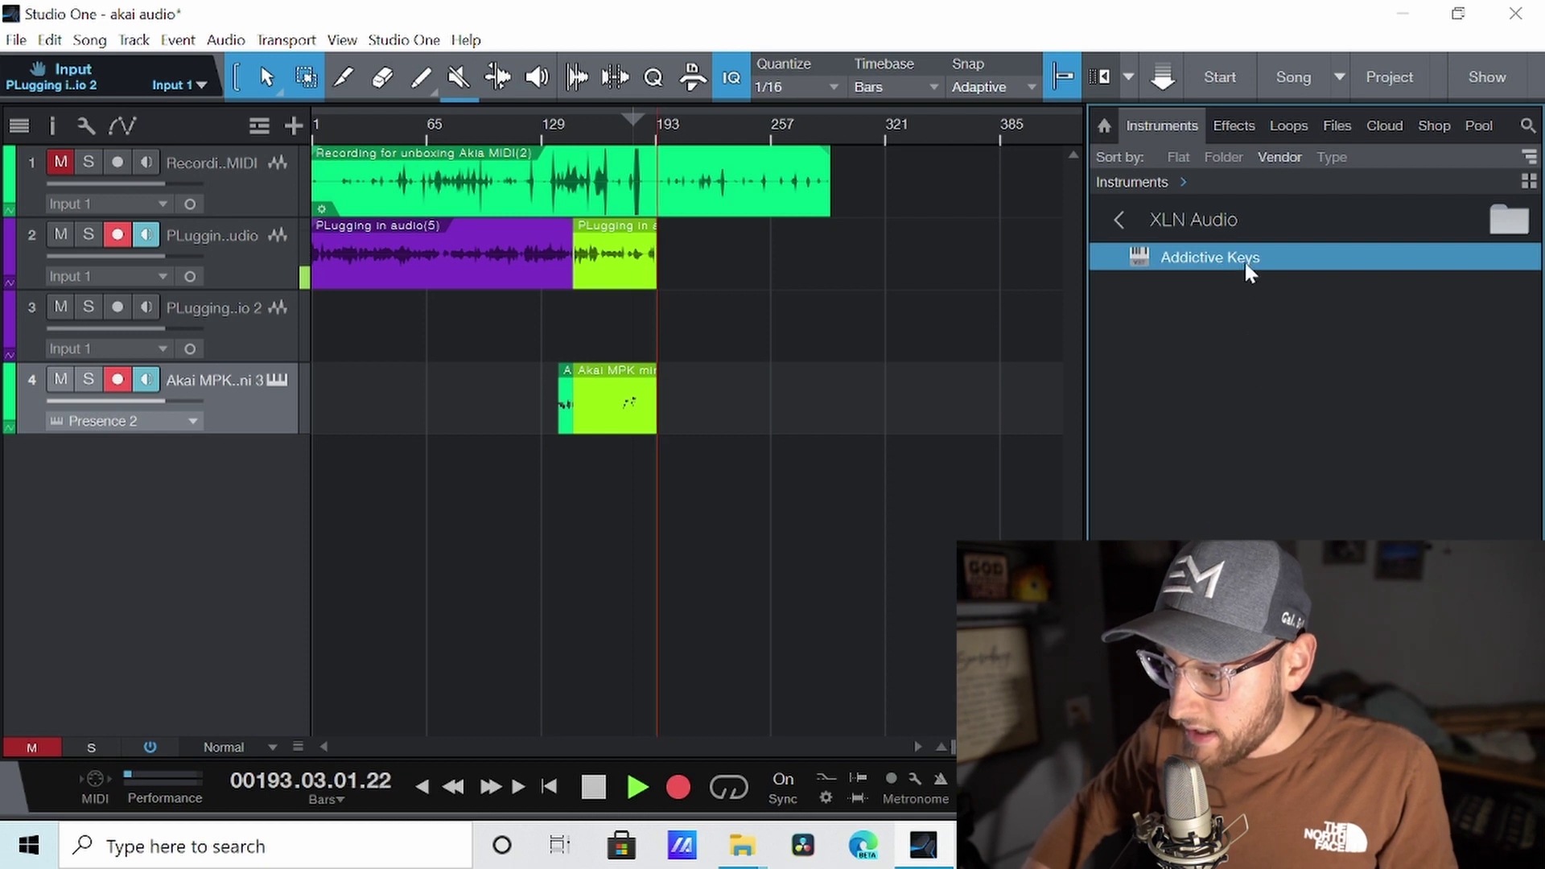
left_click_drag(1244, 259, 574, 404)
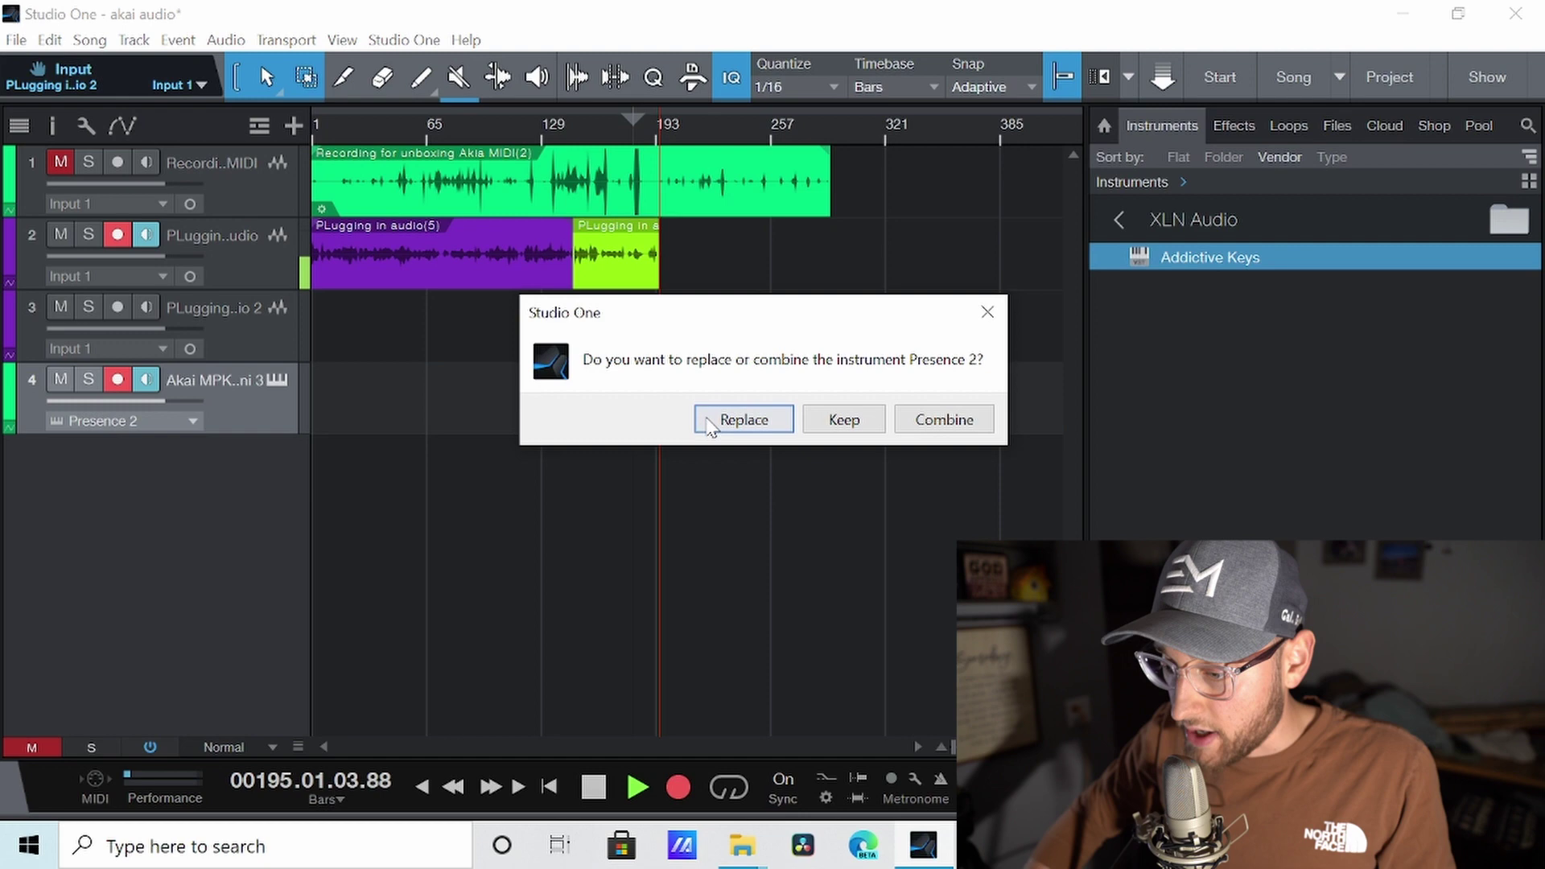
left_click(743, 415)
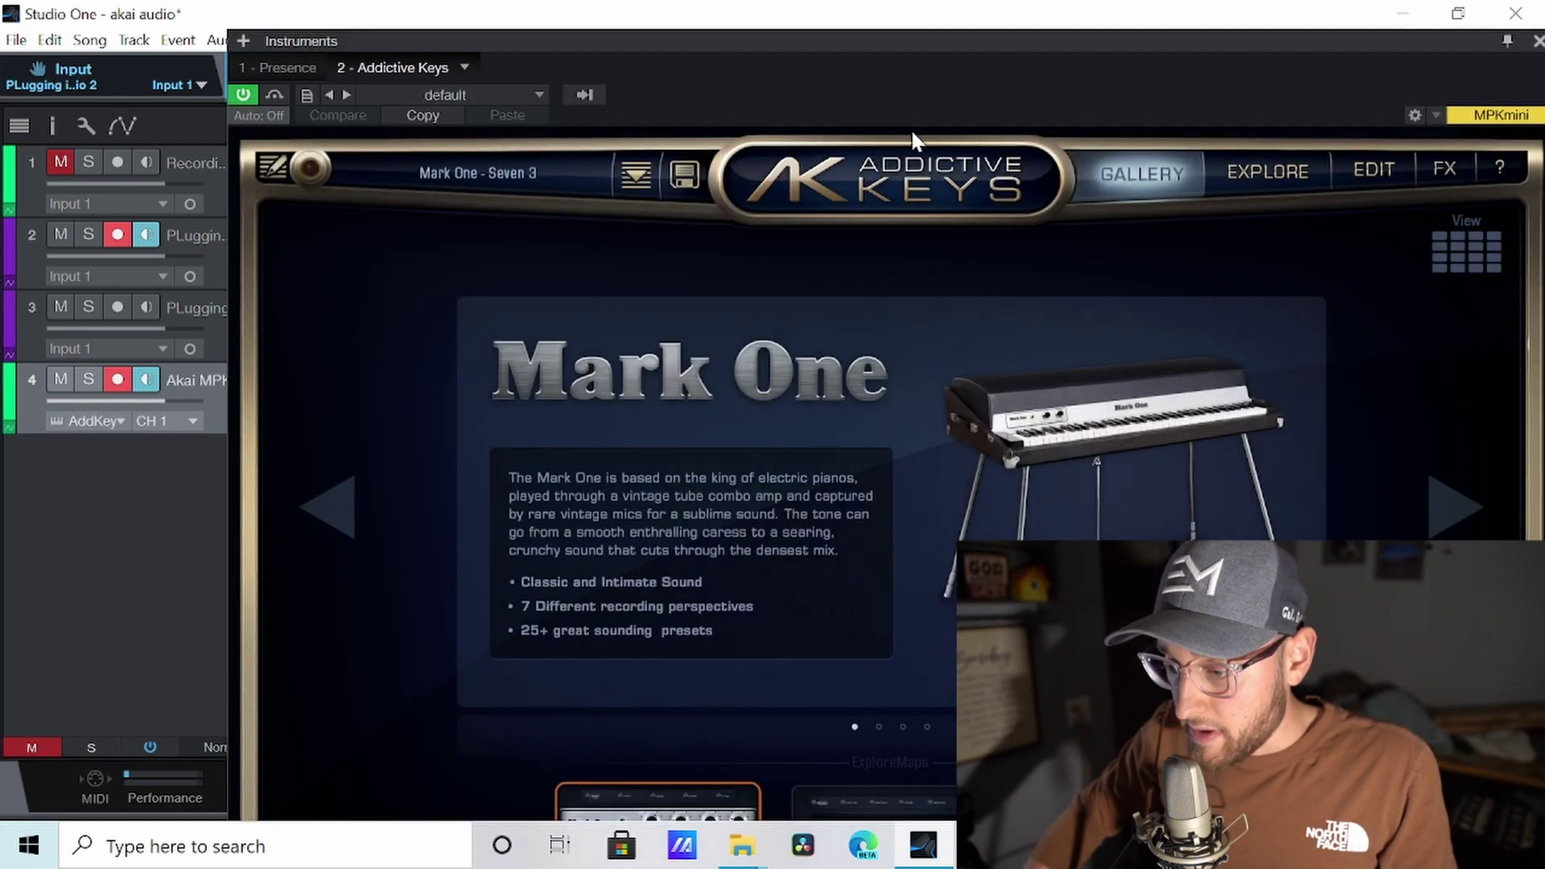
Move the Addictive Keys window left, check the MPKmini mapping list unchanged, and close it
left_click_drag(982, 61, 1372, 369)
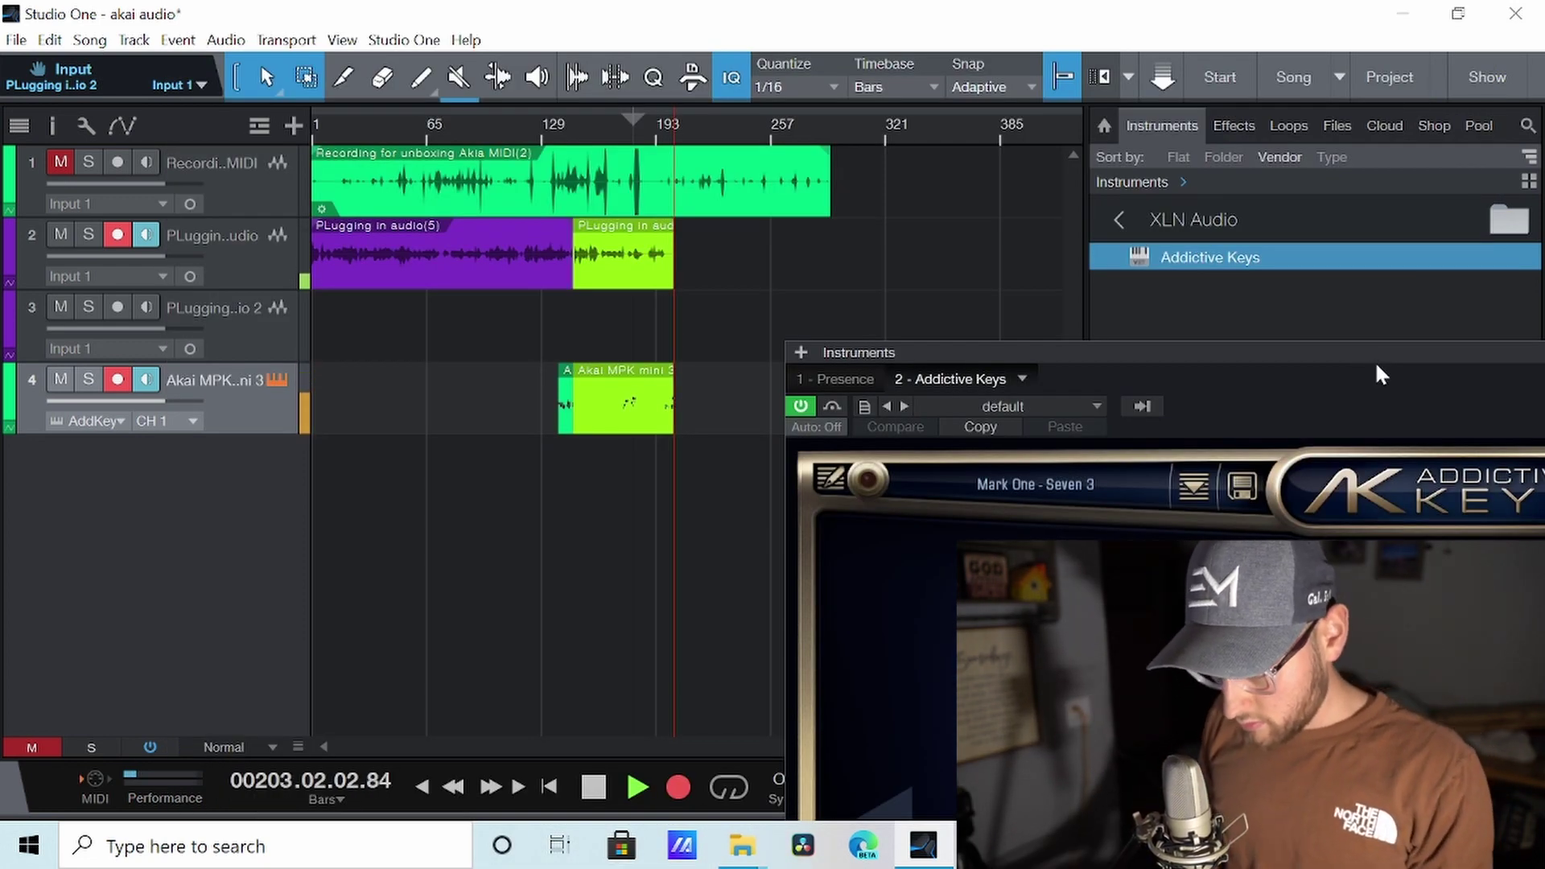
left_click_drag(1372, 359, 493, 204)
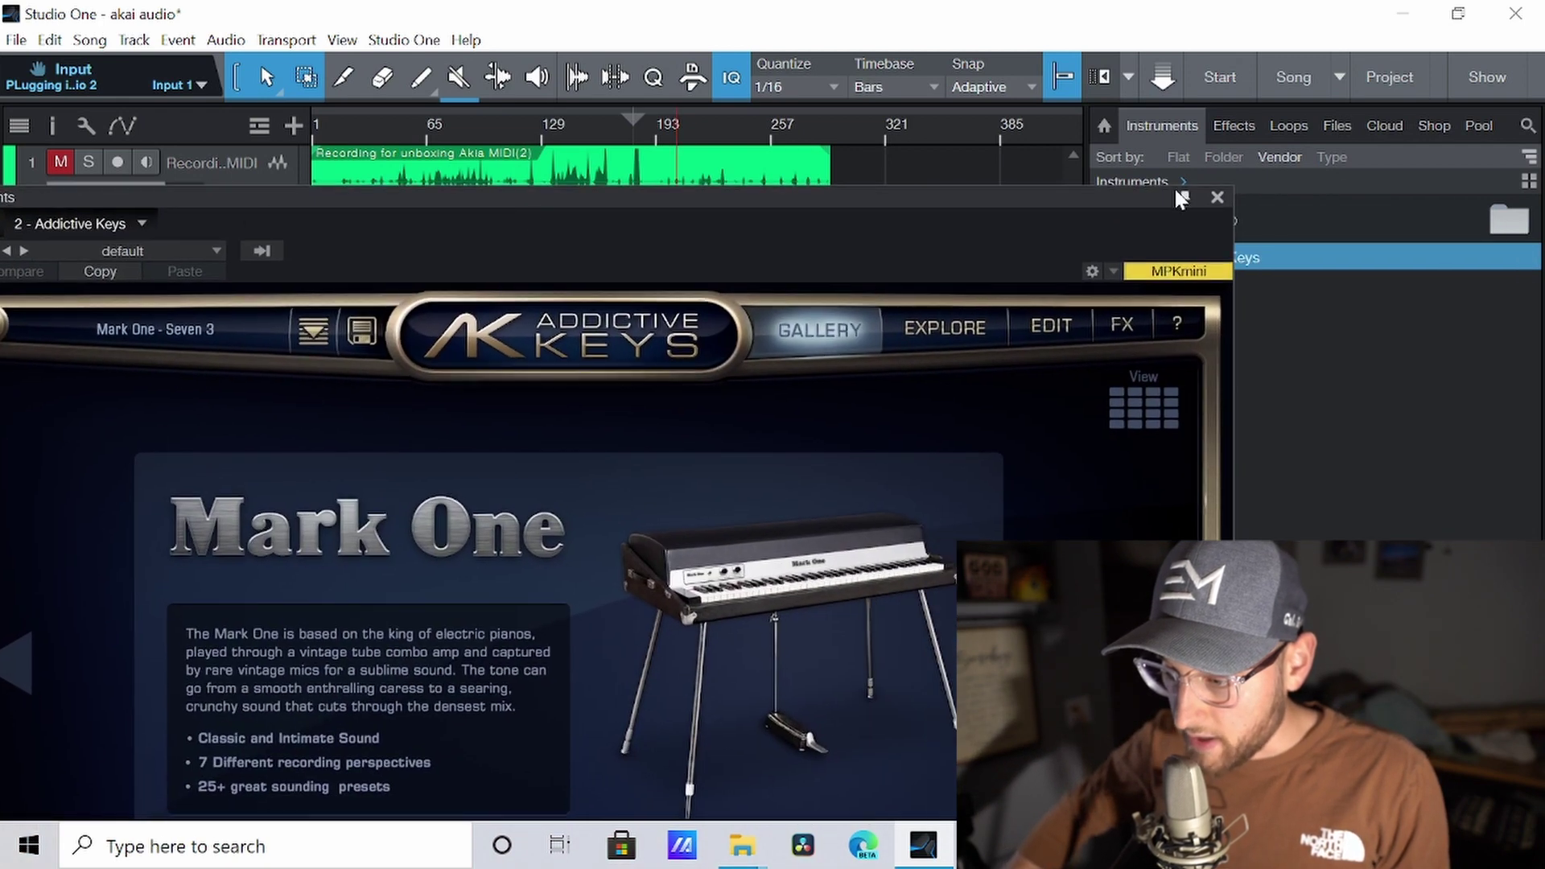
left_click(1113, 272)
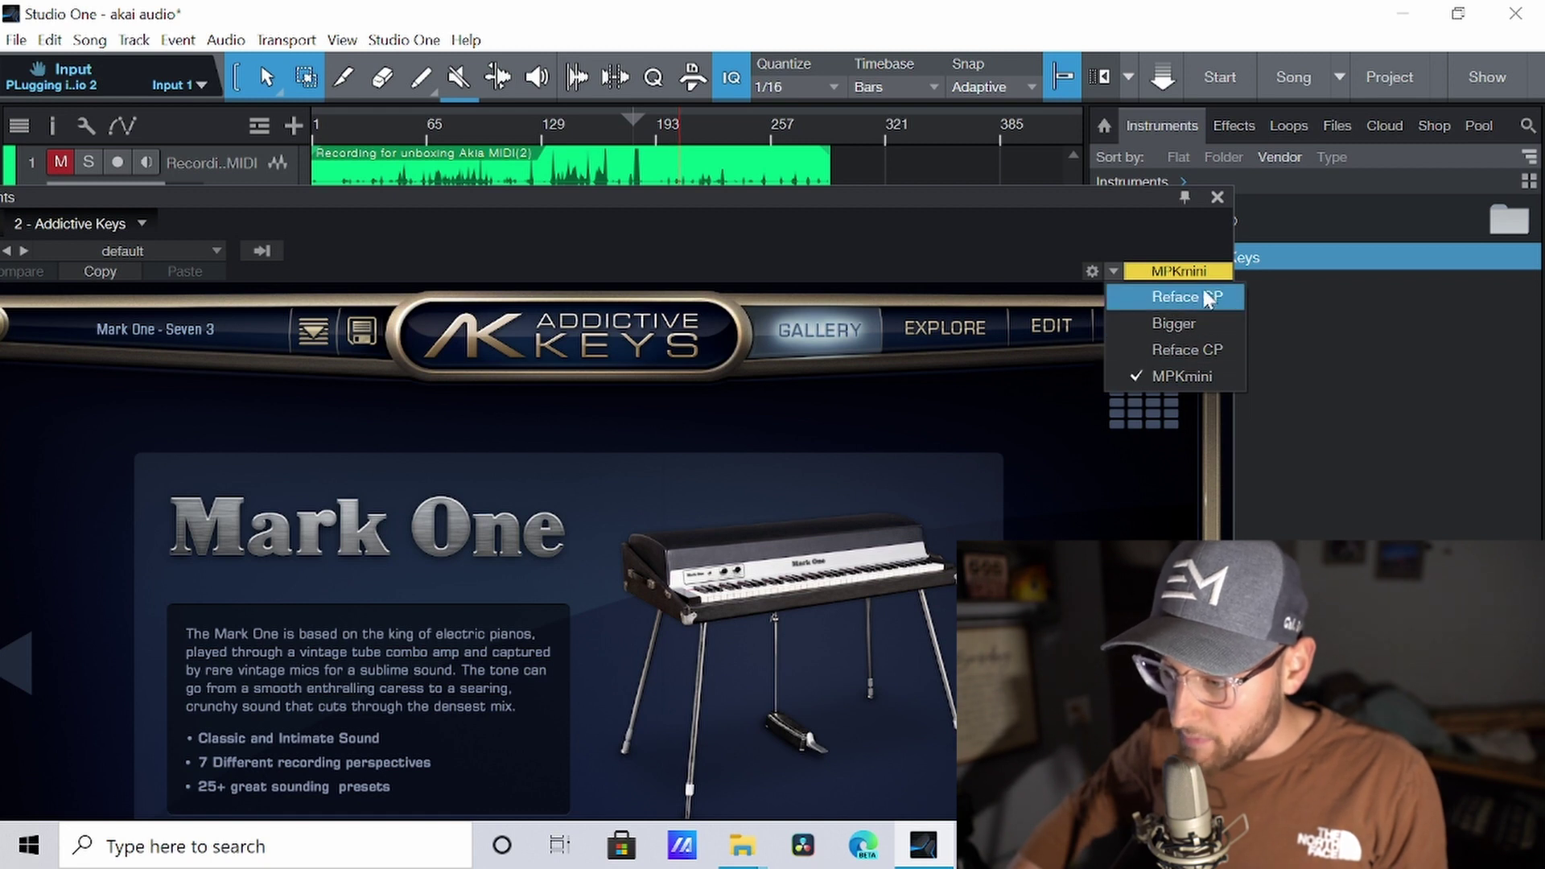
left_click(1124, 232)
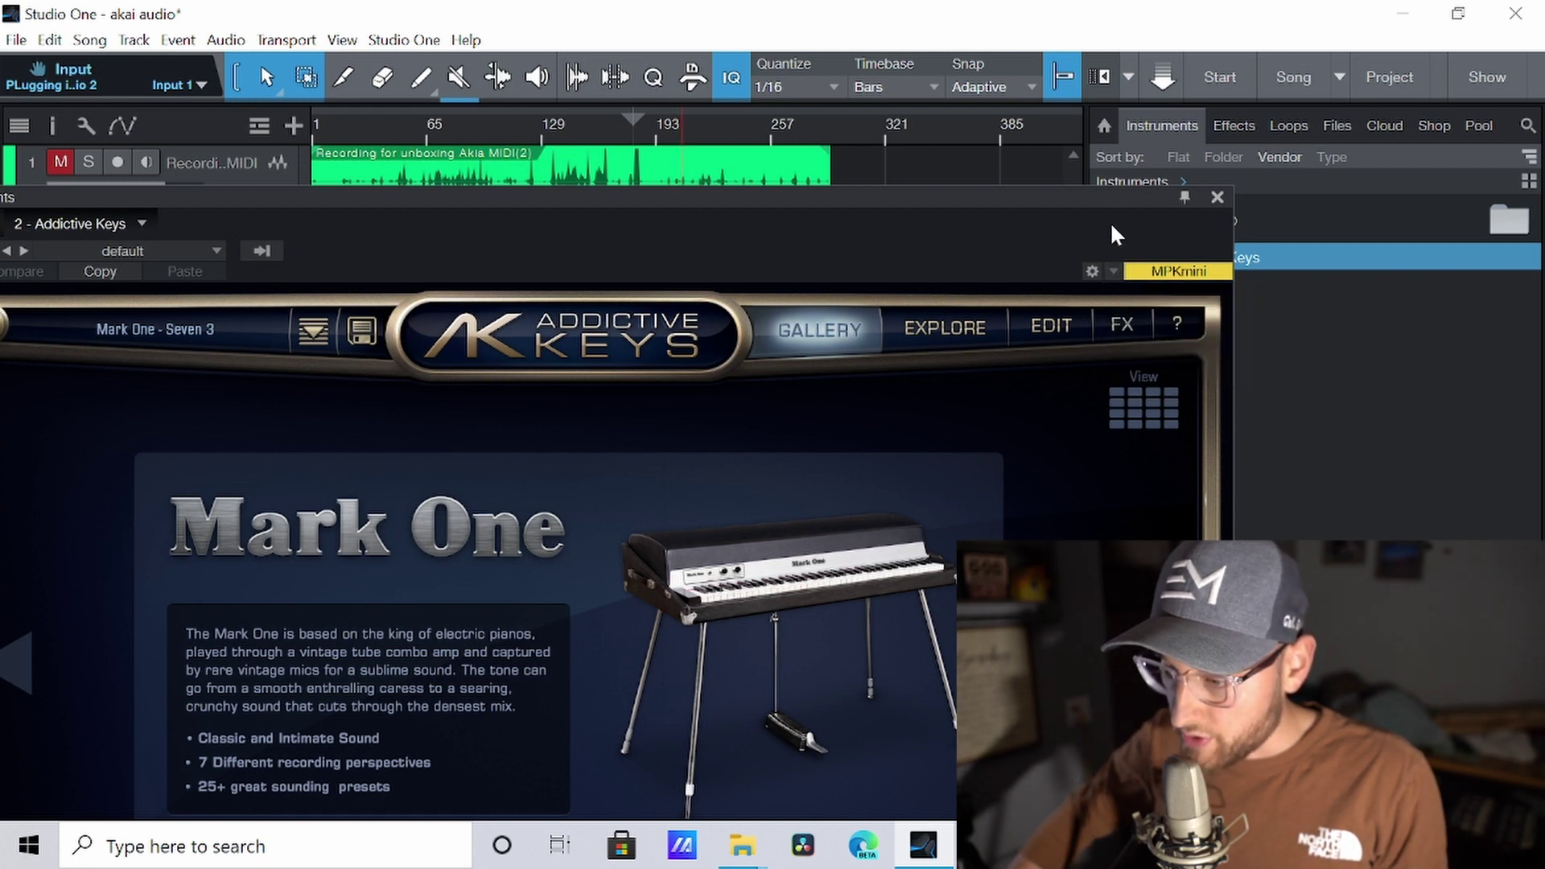
left_click(1216, 197)
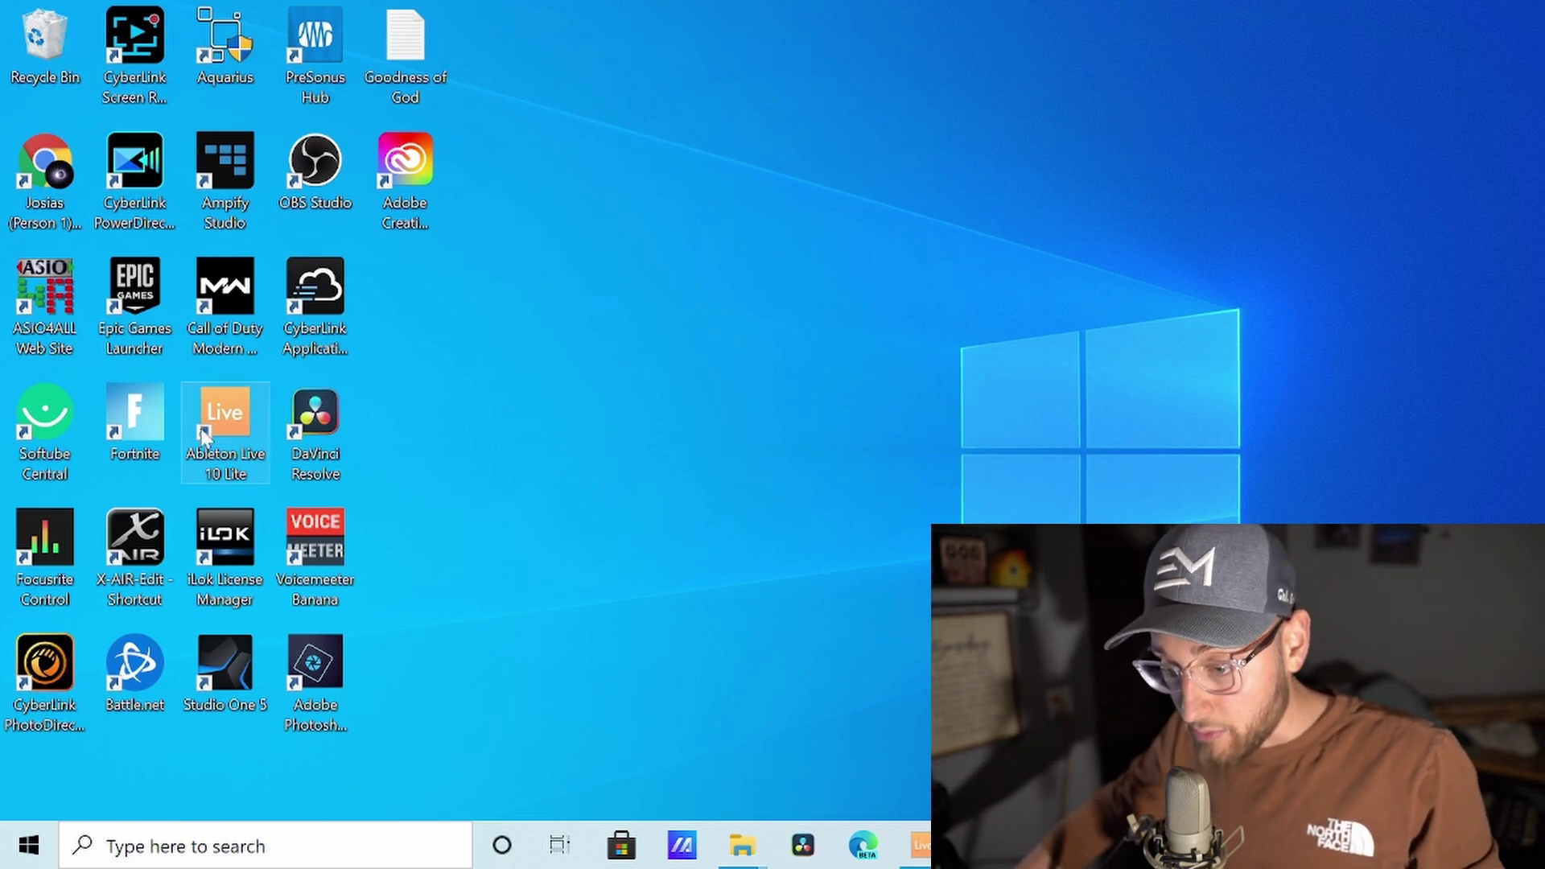
Launch Ableton Live 10 Lite
left_click(917, 844)
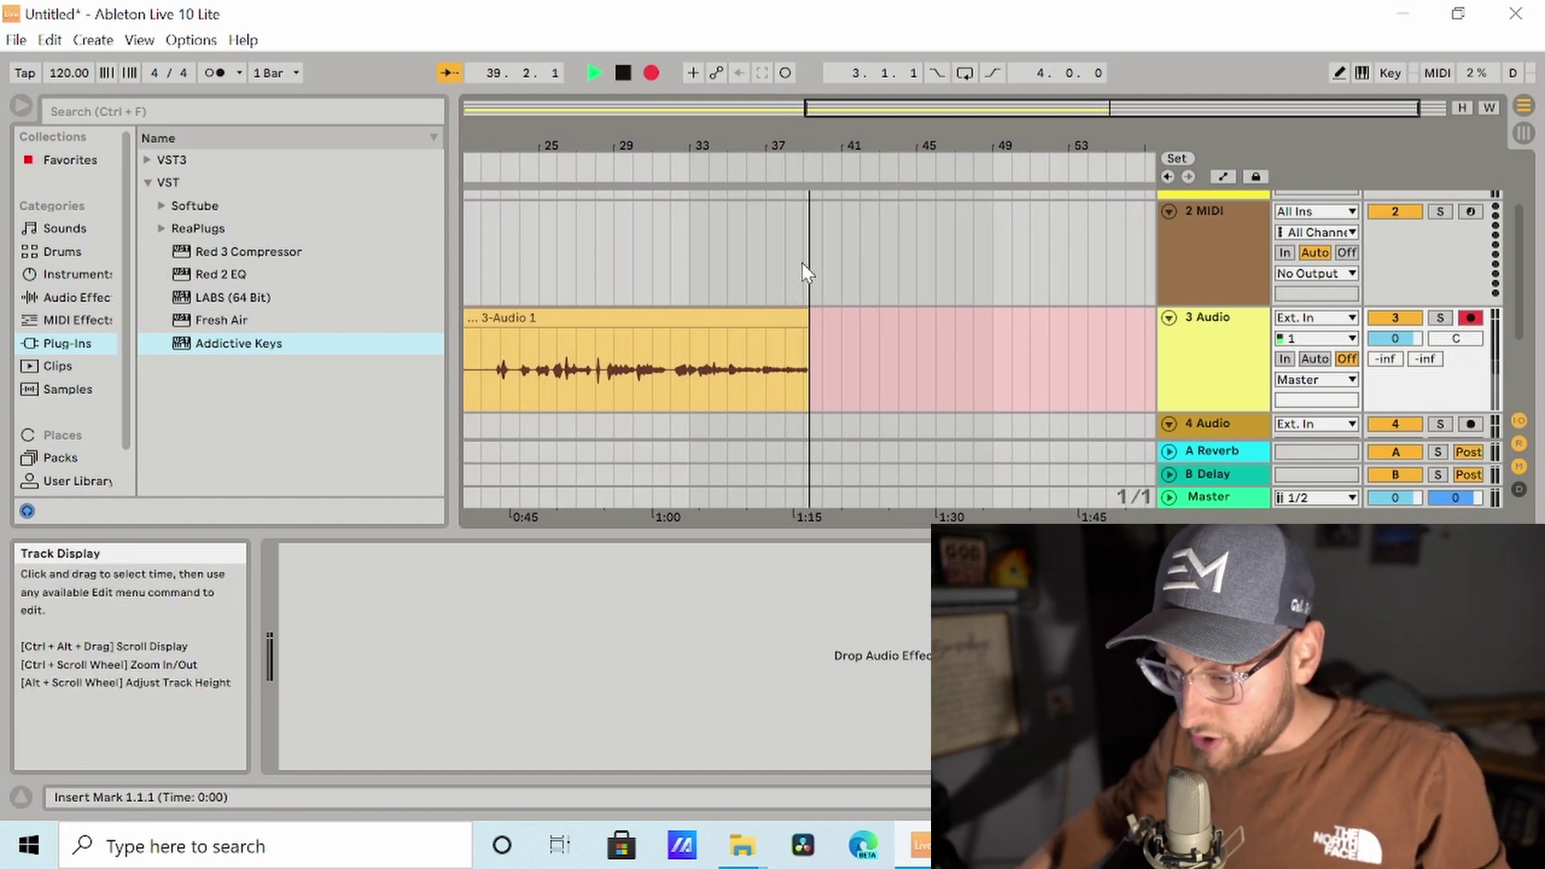
Drag the Addictive Keys VST into the arrangement to create a track, then view its MIDI input choices
left_click_drag(930, 401, 1077, 364)
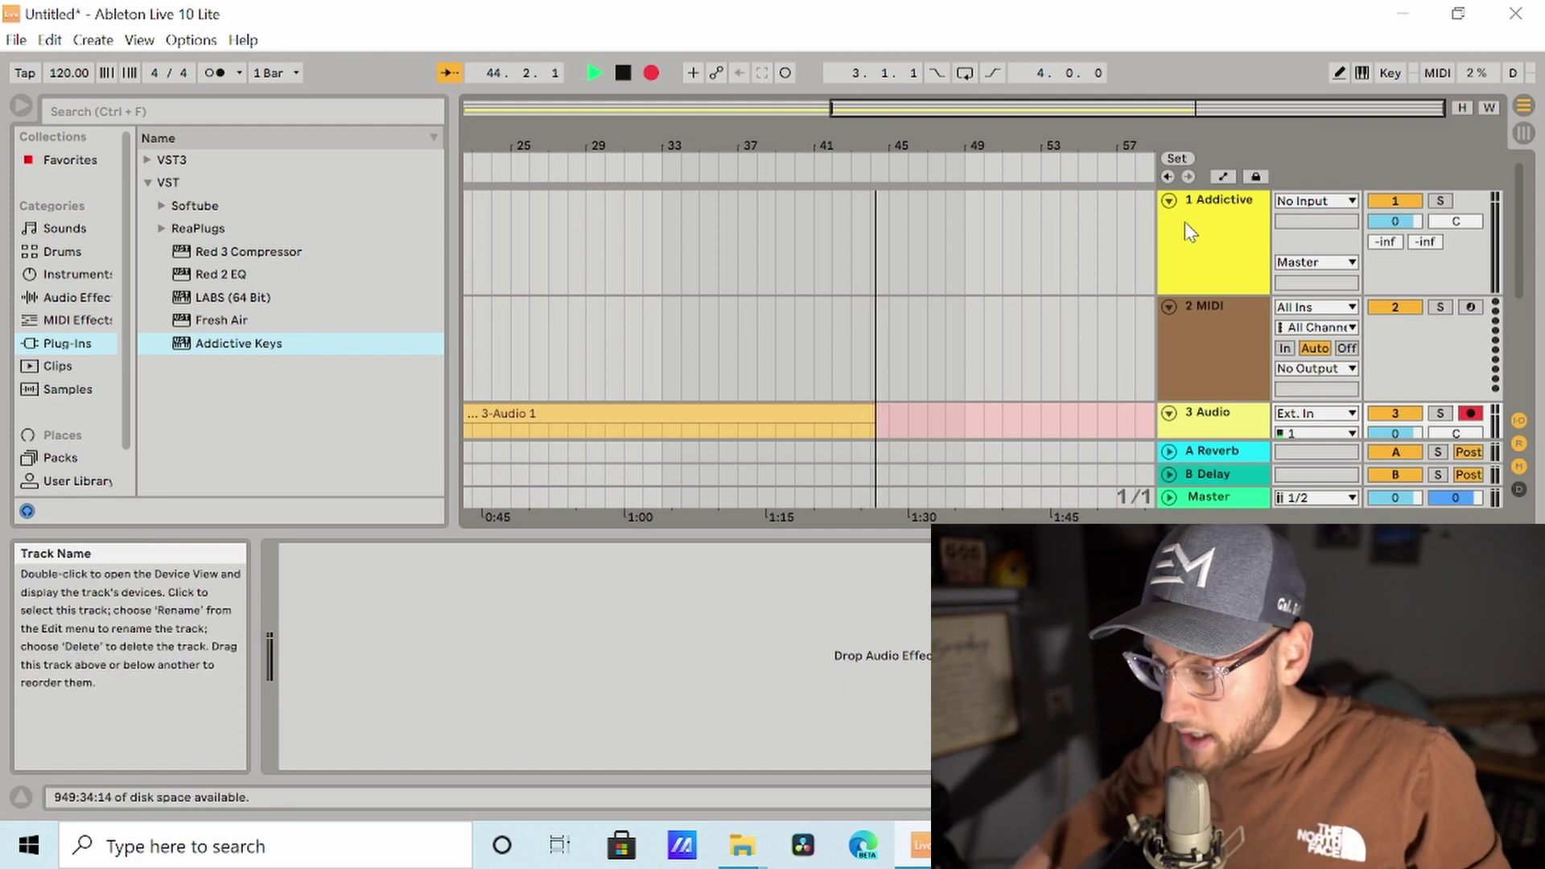
left_click(1332, 208)
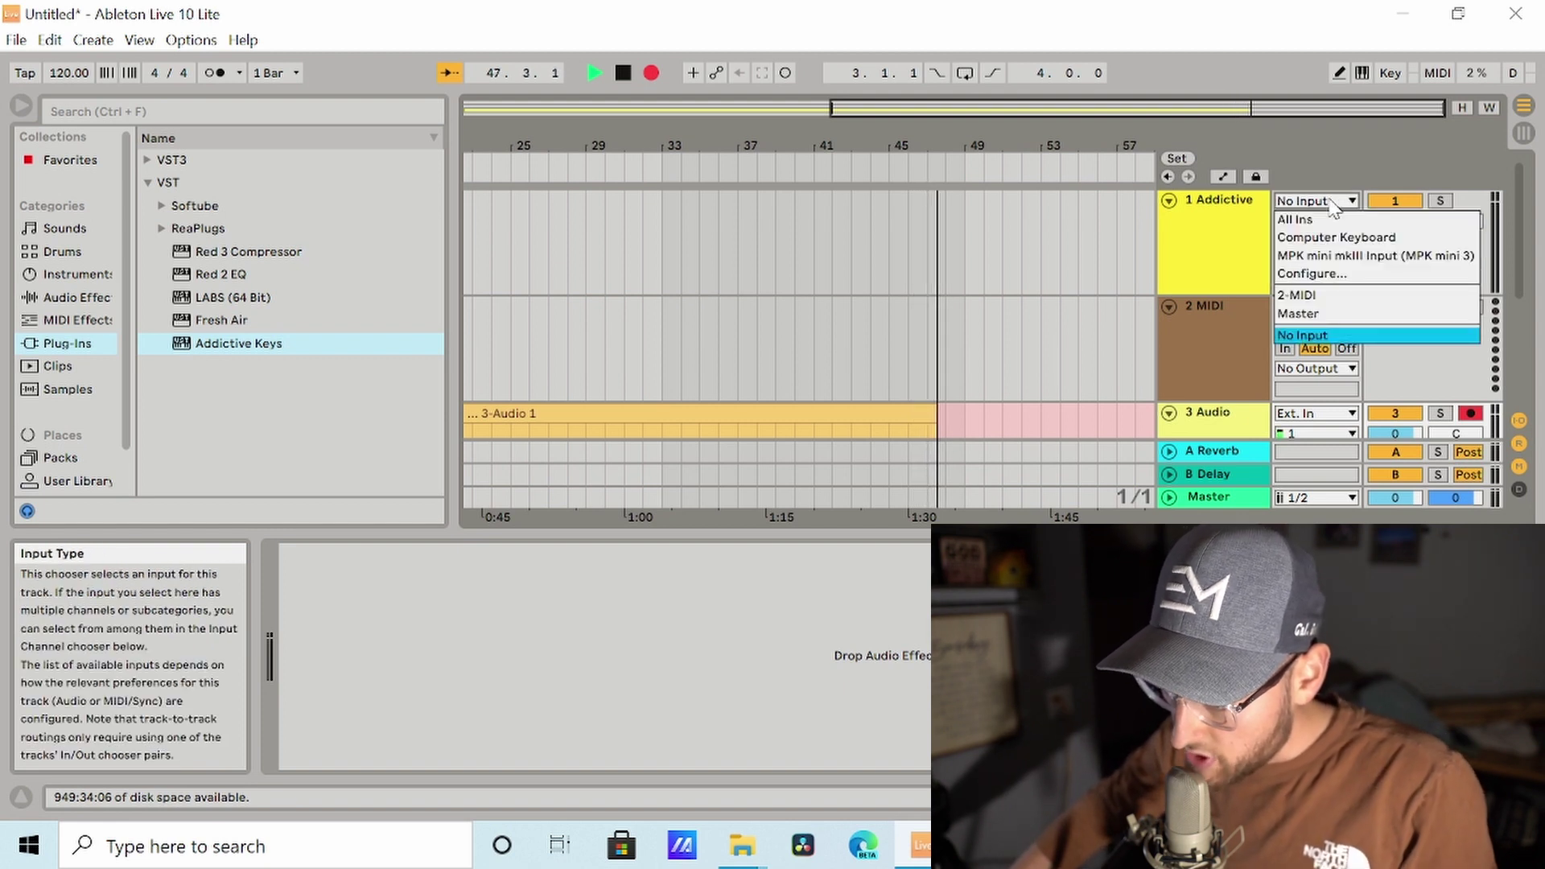
Route MIDI from MPK mini mkIII Input to the 1 Addictive track with monitoring on In
left_click(1366, 257)
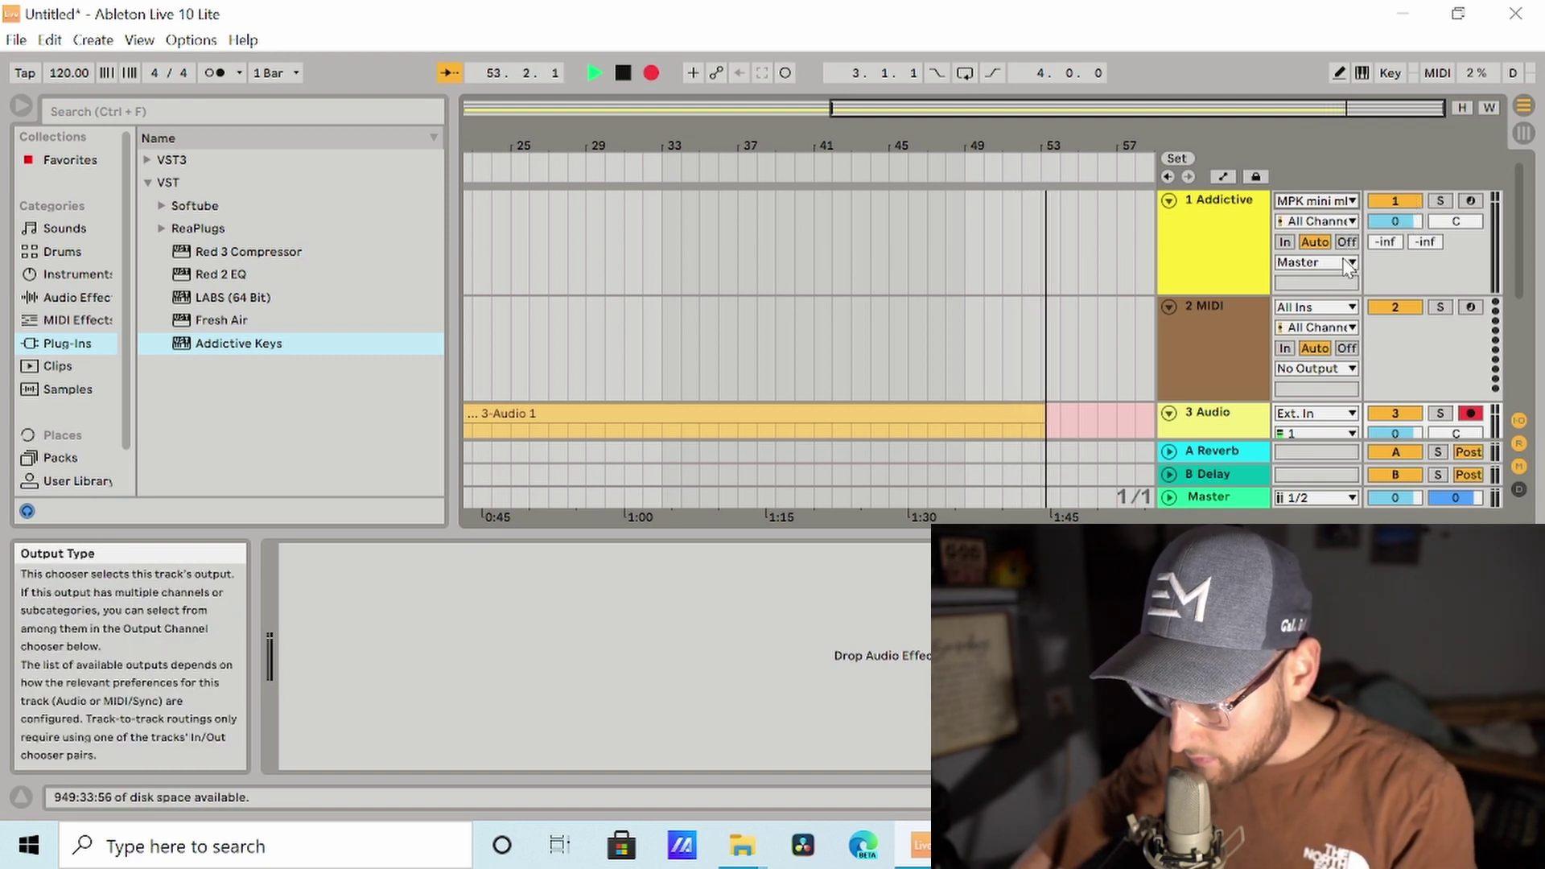
left_click(1285, 242)
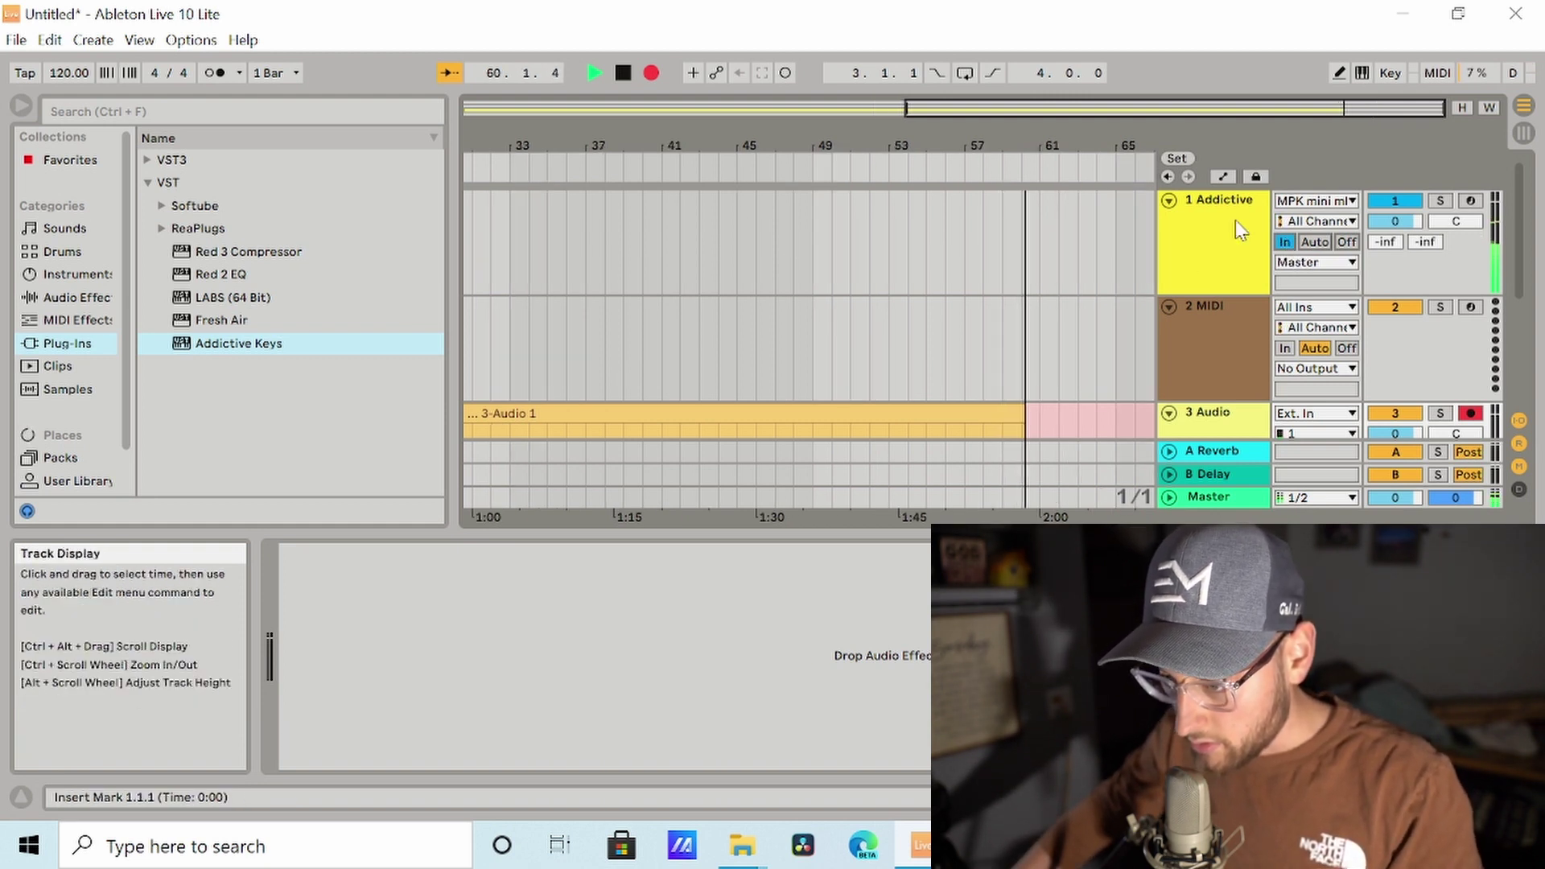
scroll(1312, 273, "up", 2)
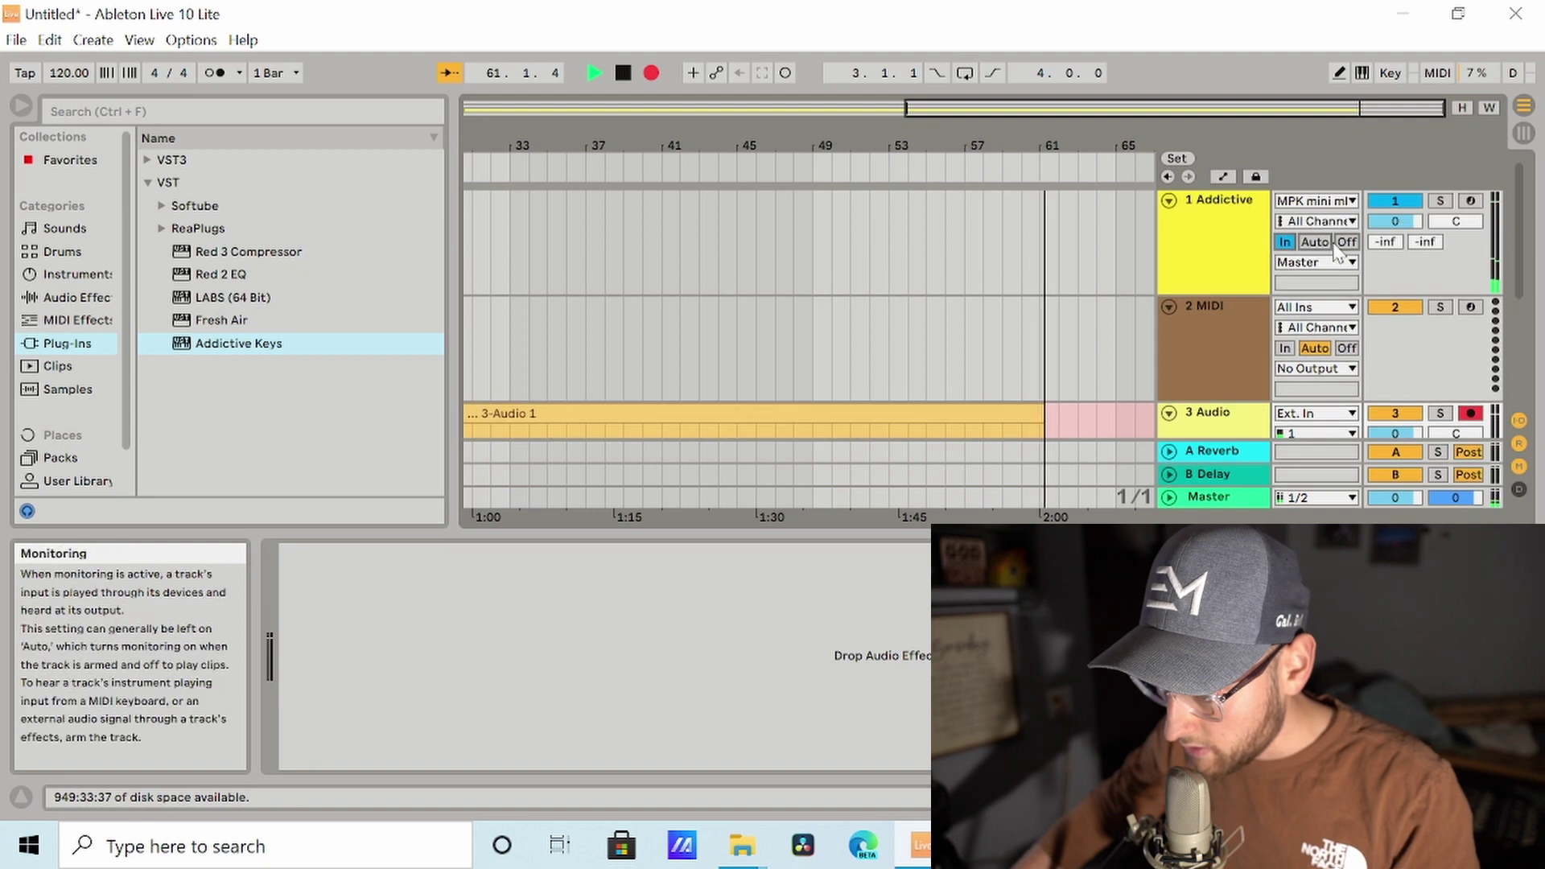